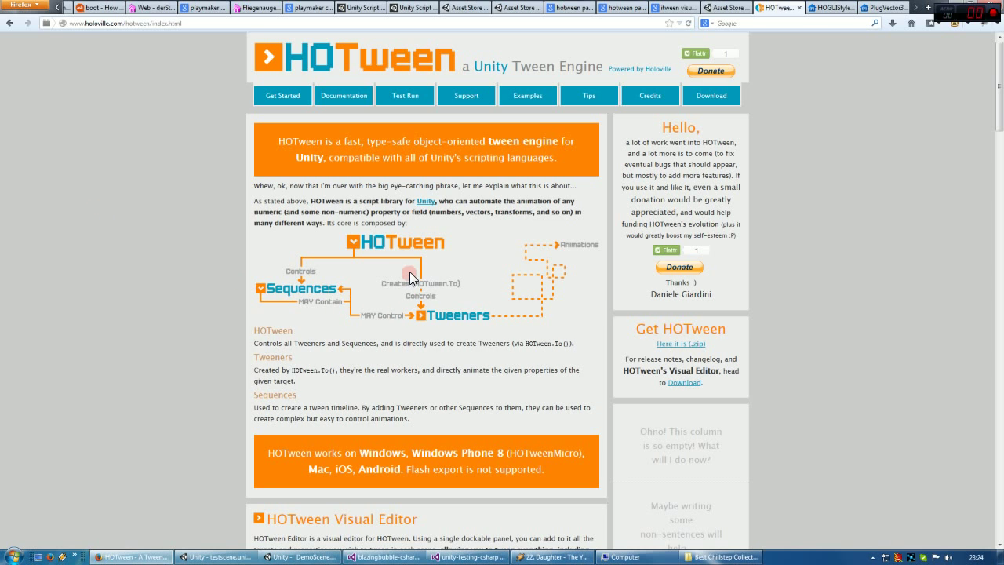
Step: Follow the Unity link from the HOTween page, then switch to the iTween visual path image search
click(480, 69)
click(671, 9)
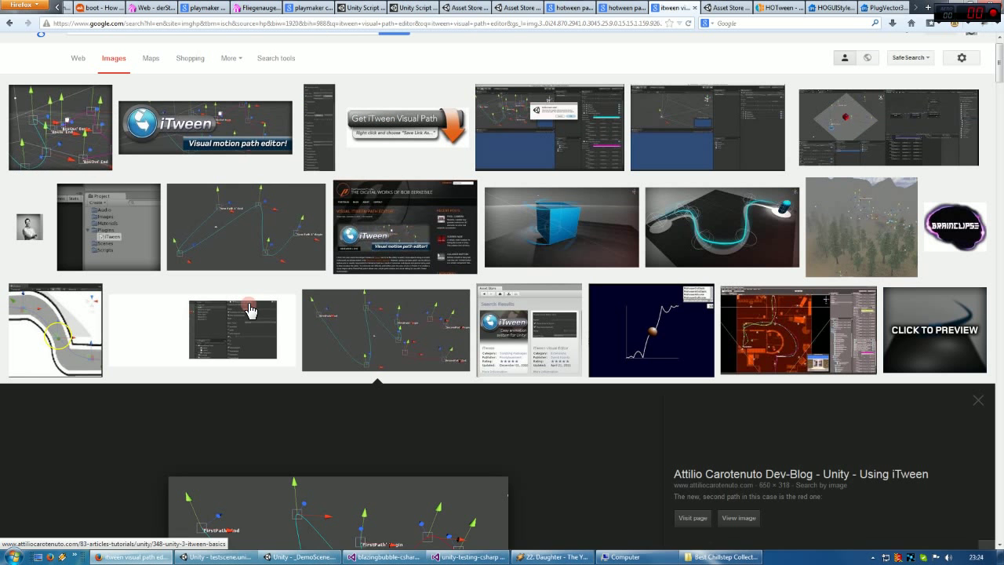
Step: Preview an iTween path editor screenshot, then close the image search tab
scroll(279, 310, up, 3)
click(240, 228)
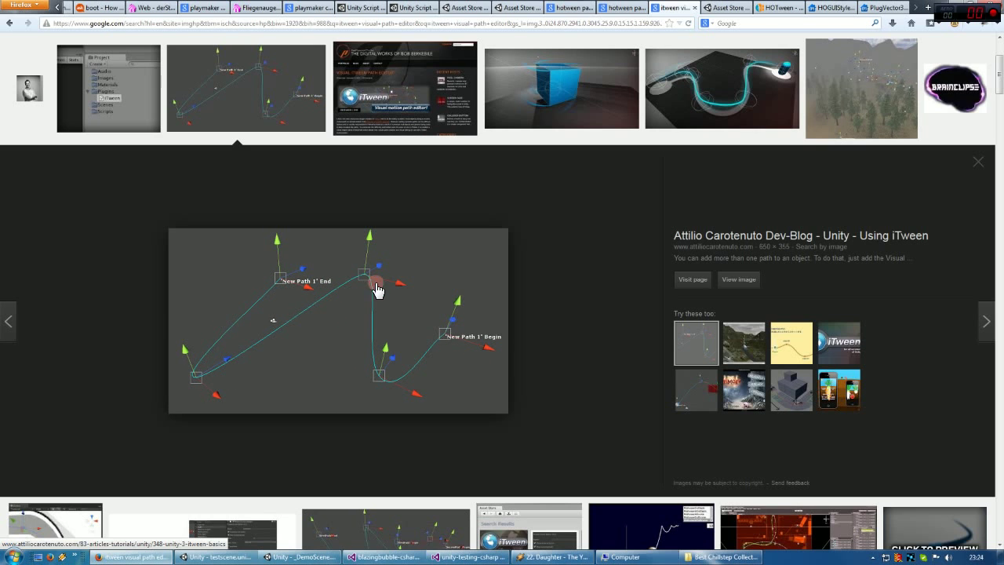
key(ctrl+w)
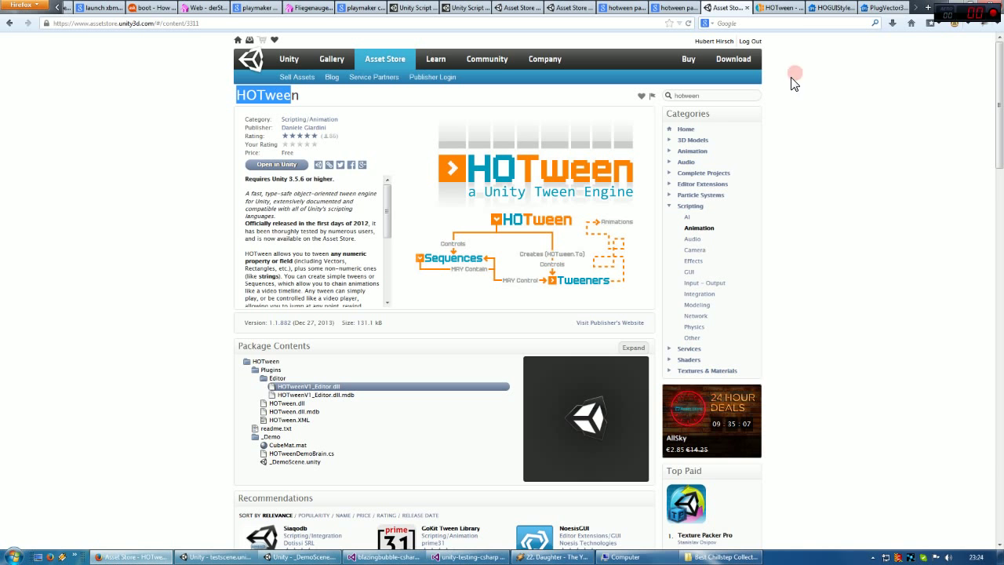
Step: Browse the HOGUIStyle.cs and PlugVector3Path.cs sources, then switch to the Unity _DemoScene
click(828, 10)
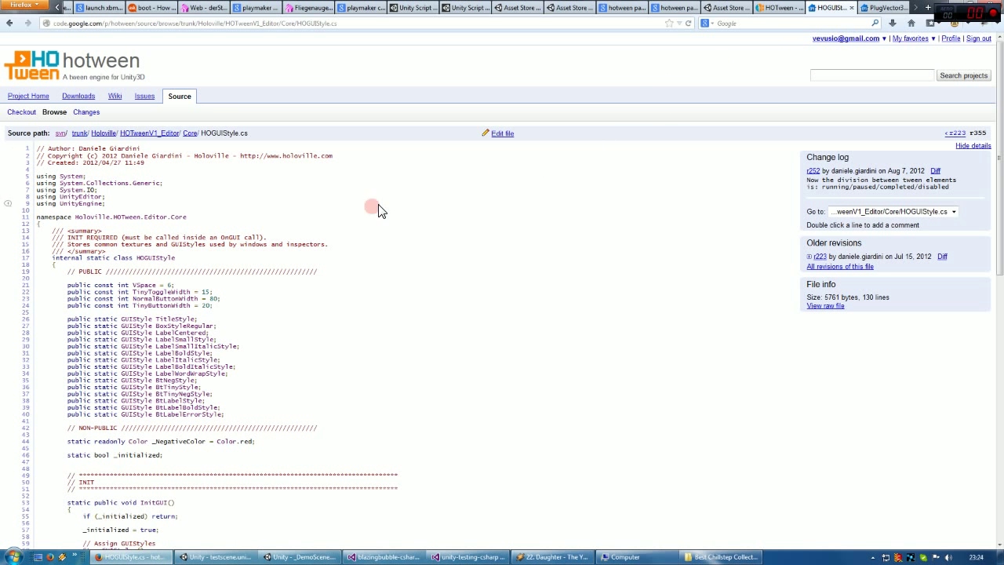
click(885, 8)
click(830, 10)
click(314, 547)
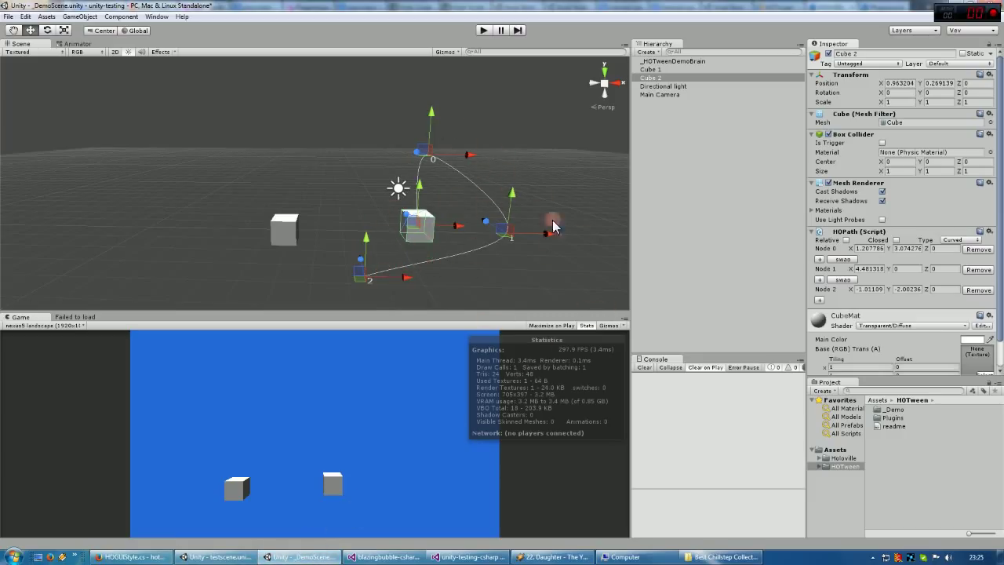
Step: Select Cube 1 to display its own three-node curved HOPath gizmos
click(442, 292)
click(286, 227)
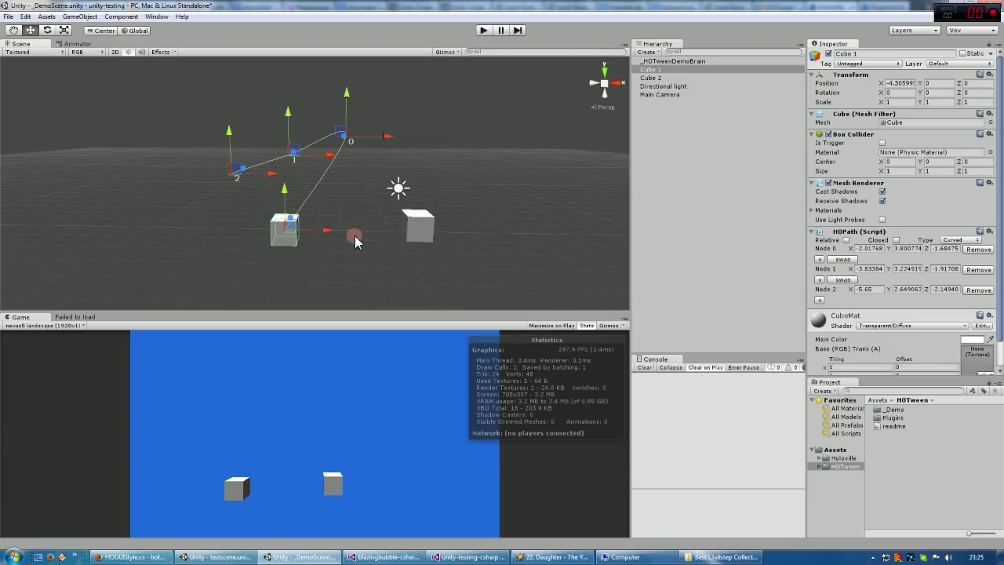
Step: Create a Sphere, attach an HOPath component found by searching 'hopa', and move the sphere
click(647, 52)
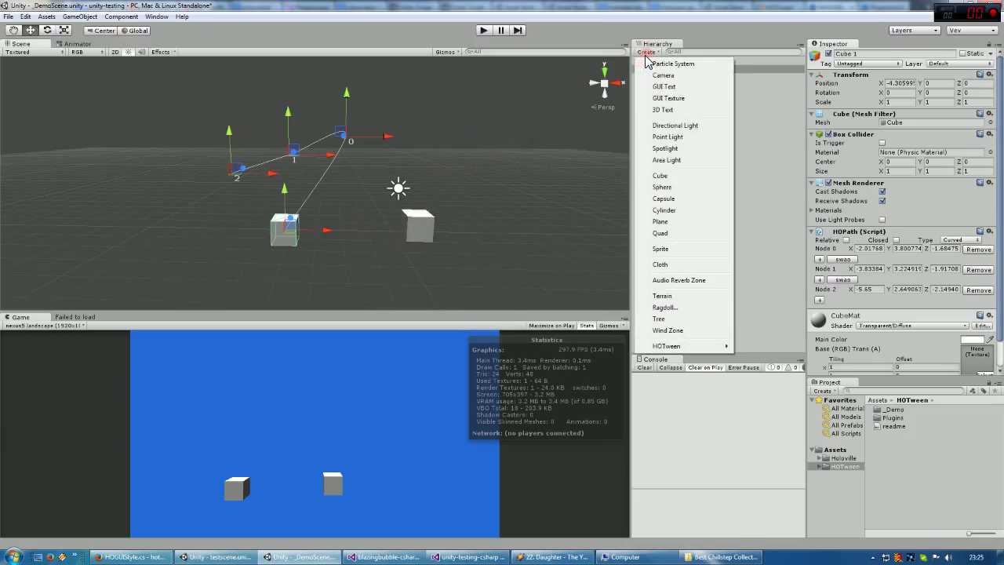
click(679, 192)
scroll(899, 273, down, 2)
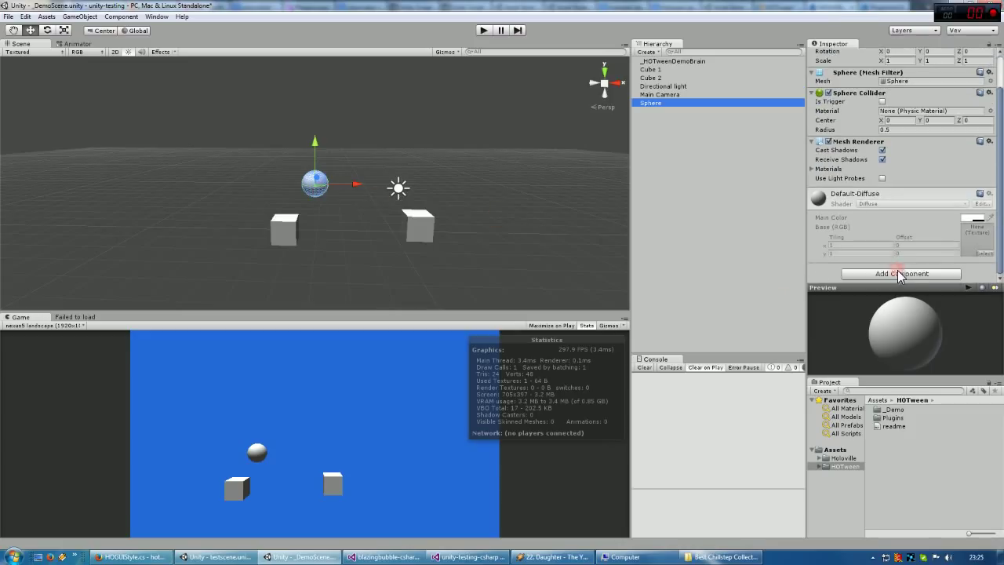
click(898, 273)
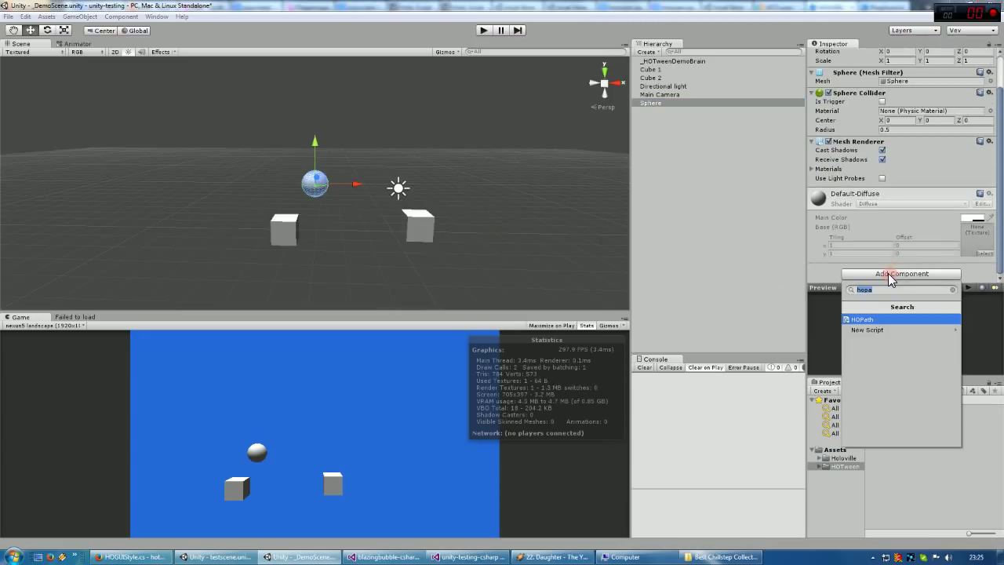
key(Return)
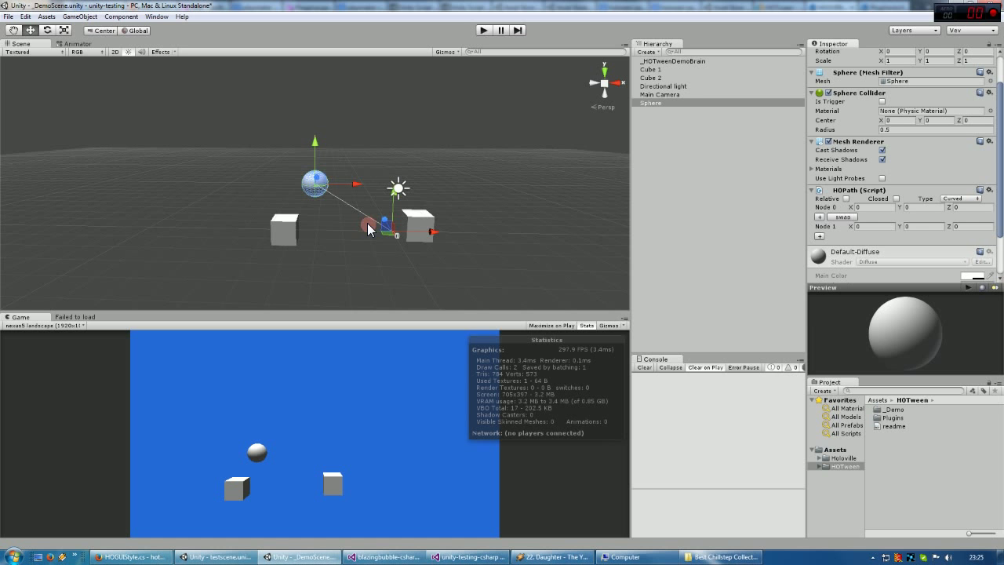
drag(321, 198, 312, 178)
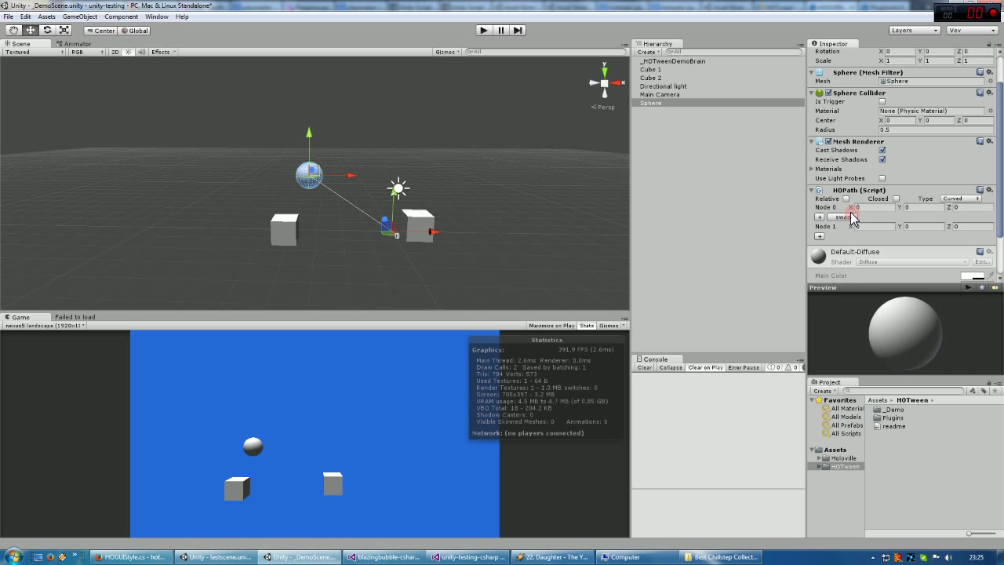
Step: Place the sphere's Node 0 at (-6.80, 0.26, 0) and Node 1 at (0, -0.47, -1.13)
drag(856, 208, 739, 209)
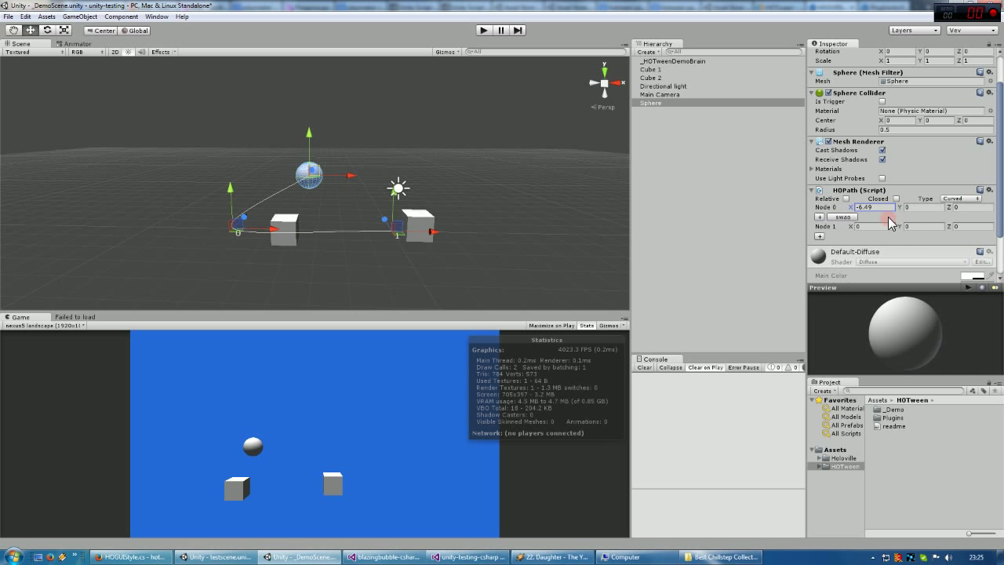
mouse_move(234, 223)
mouse_down()
mouse_move(237, 208)
mouse_move(198, 226)
mouse_move(260, 226)
mouse_move(240, 245)
mouse_move(223, 227)
mouse_up()
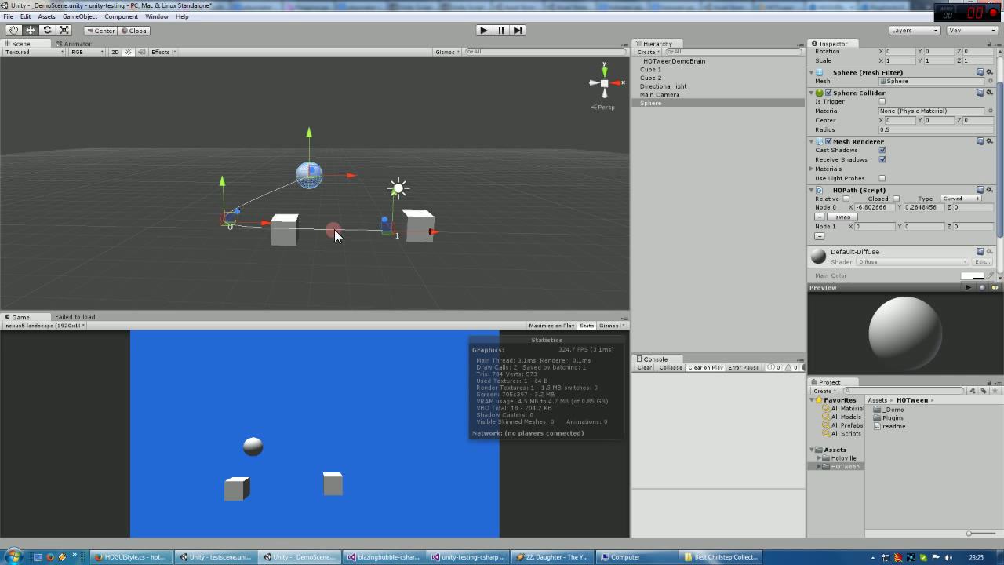
mouse_move(393, 236)
mouse_down()
mouse_move(404, 224)
mouse_move(369, 206)
mouse_move(374, 235)
mouse_up()
drag(311, 168, 315, 187)
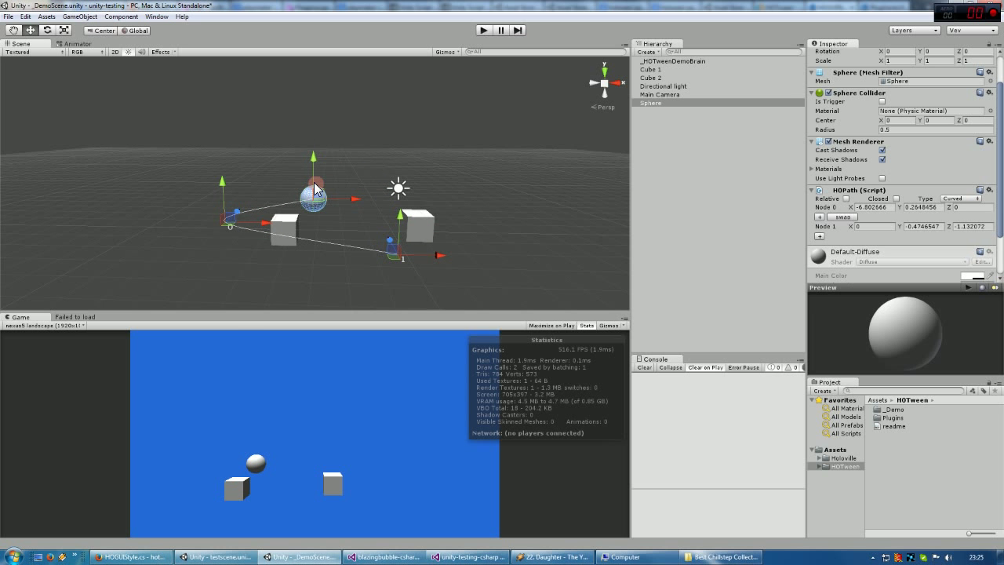
alt+drag(428, 177, 440, 246)
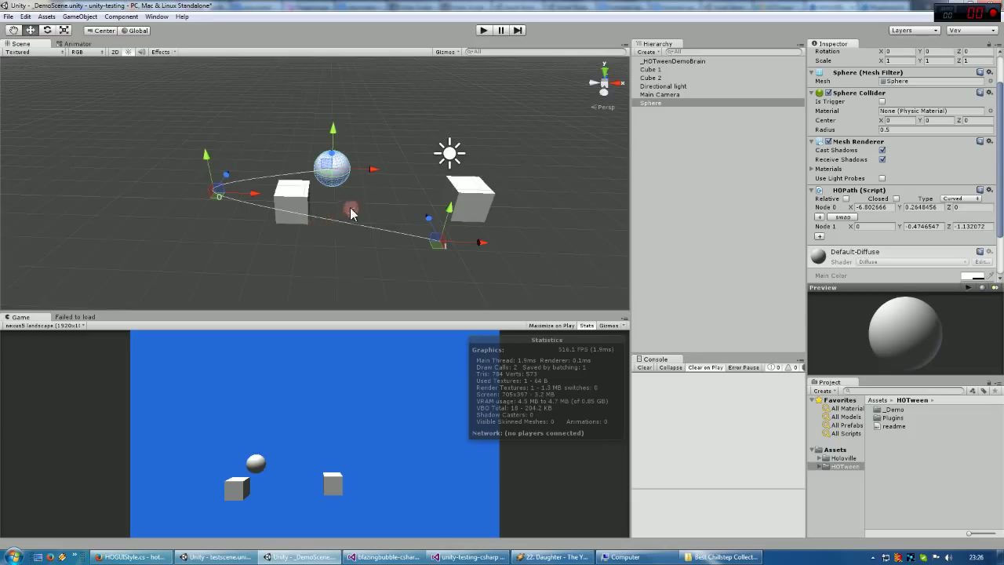
Step: Insert a lowered middle node at (-3.40, -1.29, -0.57), then swap Nodes 0 and 1
click(819, 219)
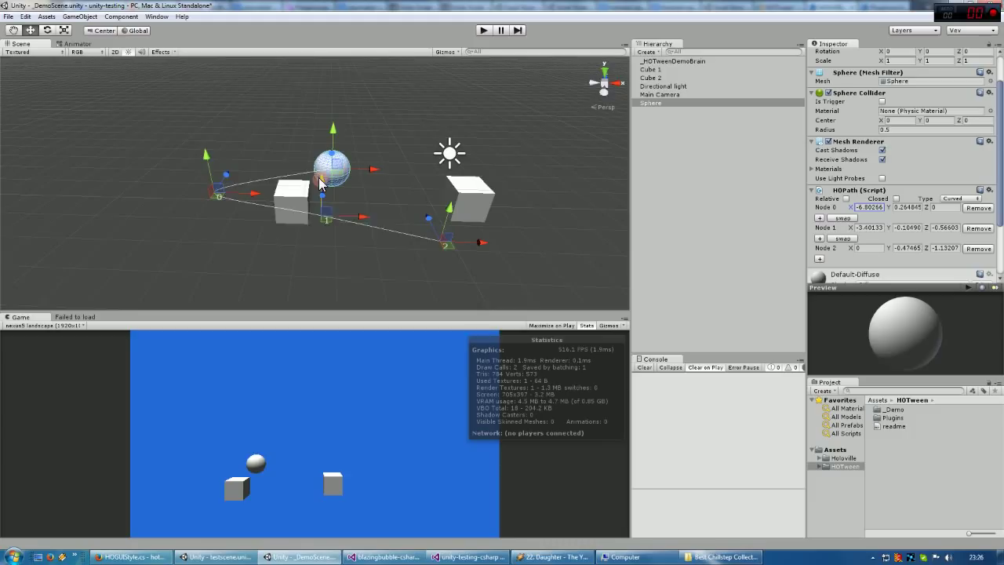
drag(320, 183, 322, 221)
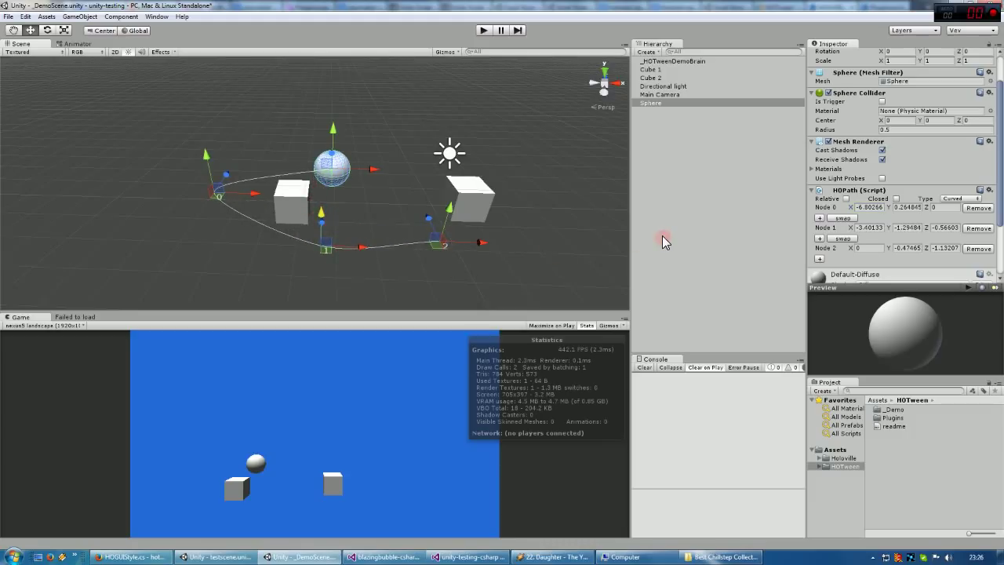
click(837, 239)
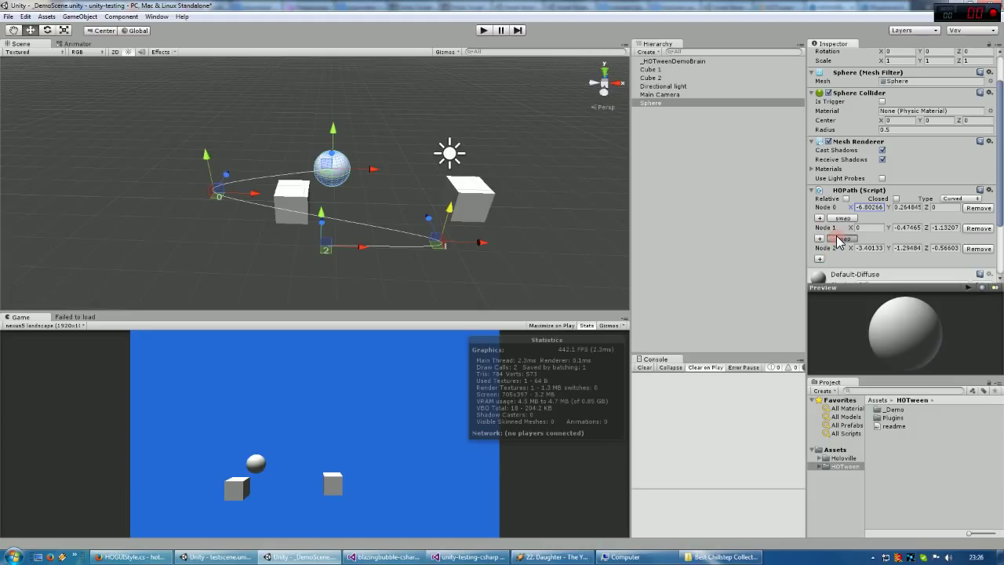
click(838, 239)
click(838, 238)
click(850, 220)
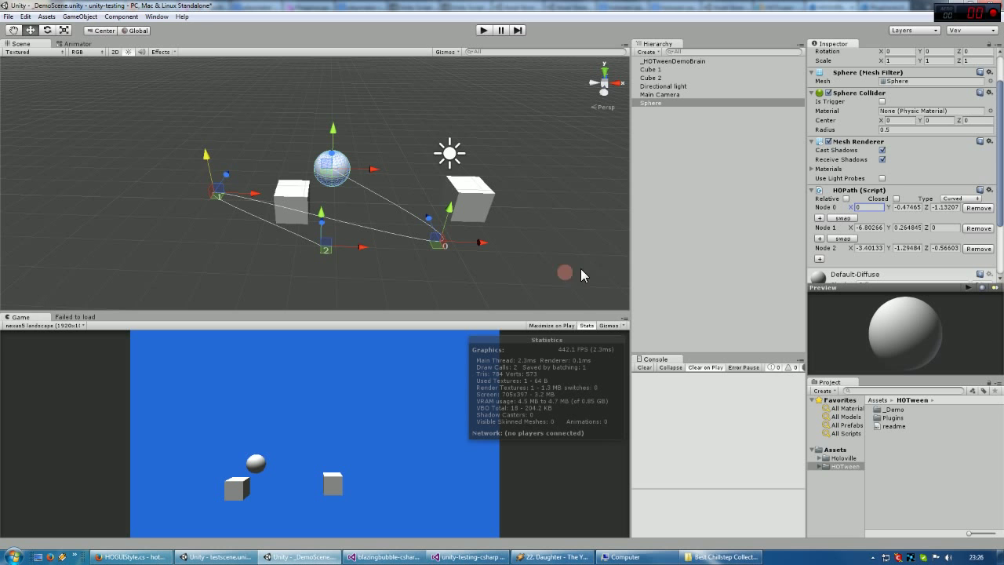
Step: Raise the sphere with the path set to Relative, then turn Relative off
click(847, 200)
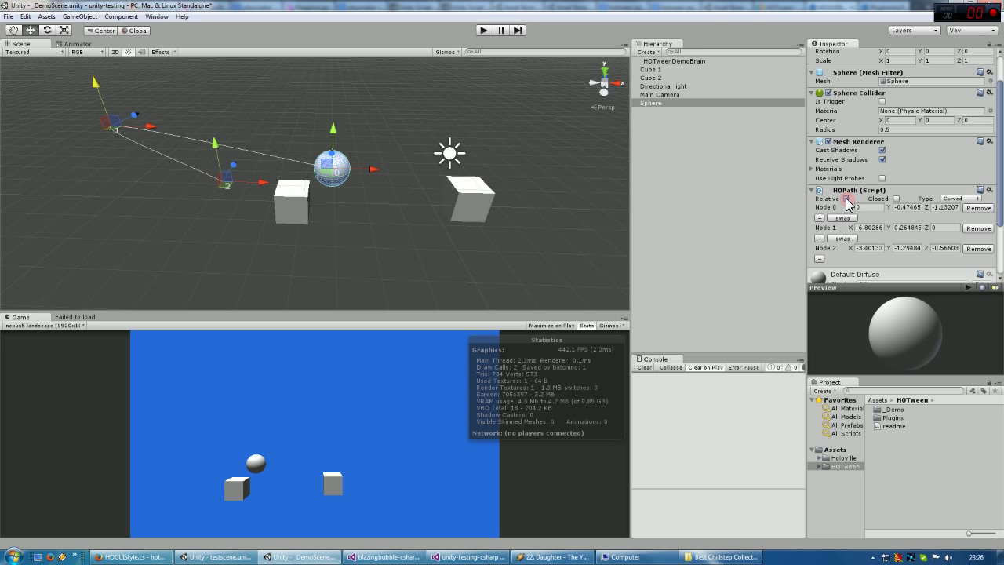
click(847, 199)
click(846, 199)
drag(315, 173, 345, 155)
click(847, 200)
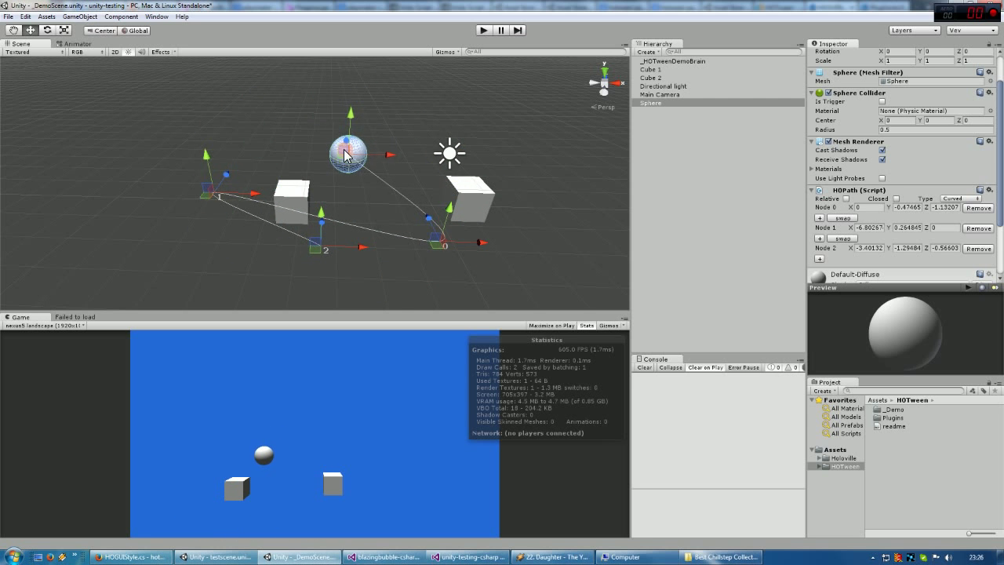
Step: Make the sphere's HOPath Closed with the Linear path type
click(897, 199)
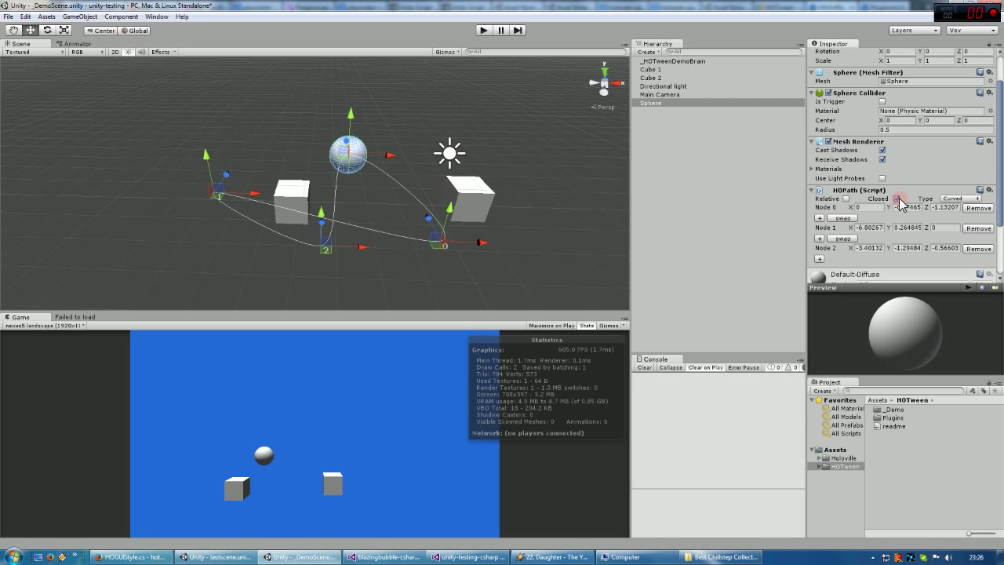
click(972, 198)
click(964, 211)
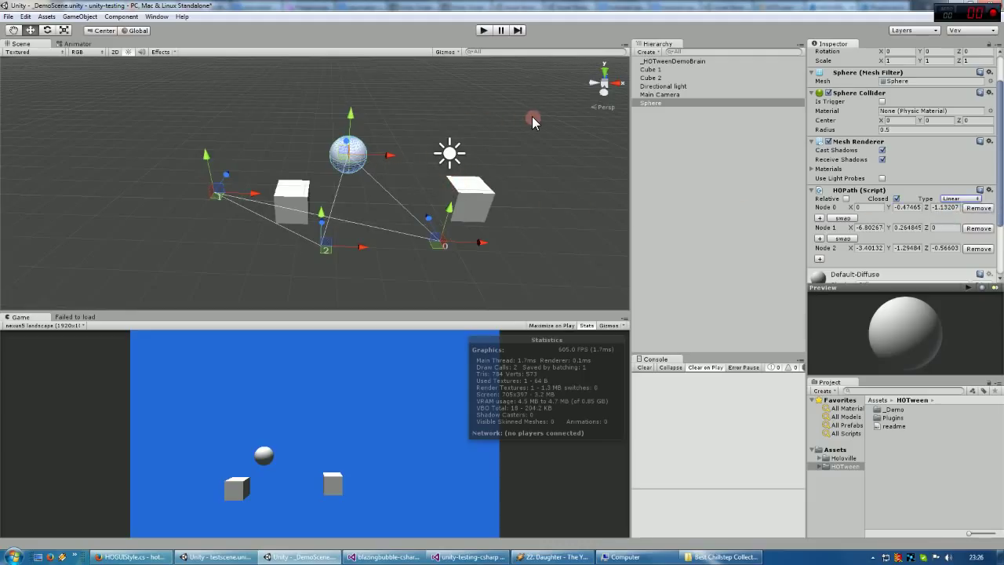
Step: Undo the Linear change and a trial Node 2 move, keeping Node 2 at (-3.40, -1.29, -0.57)
key(ctrl+z)
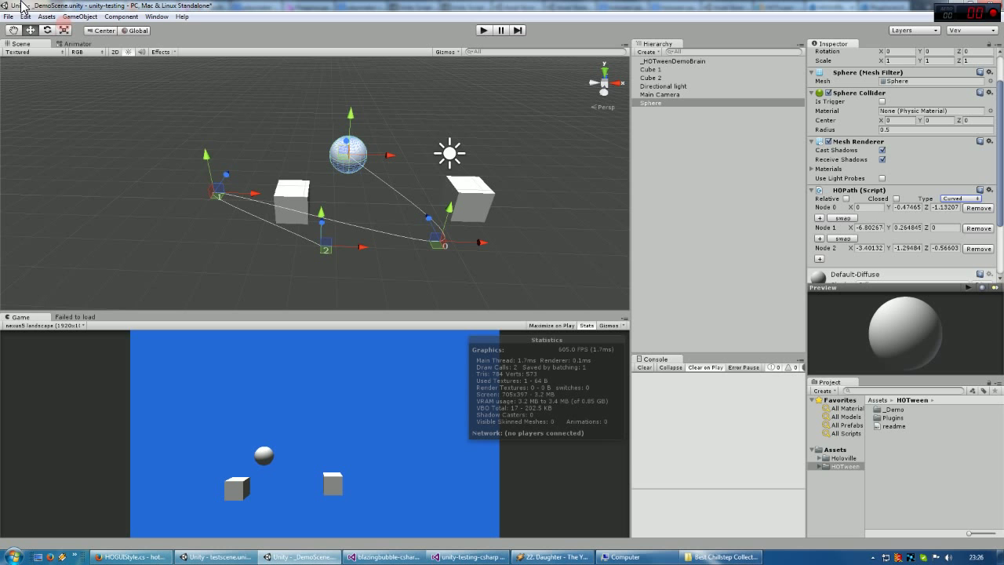
click(26, 16)
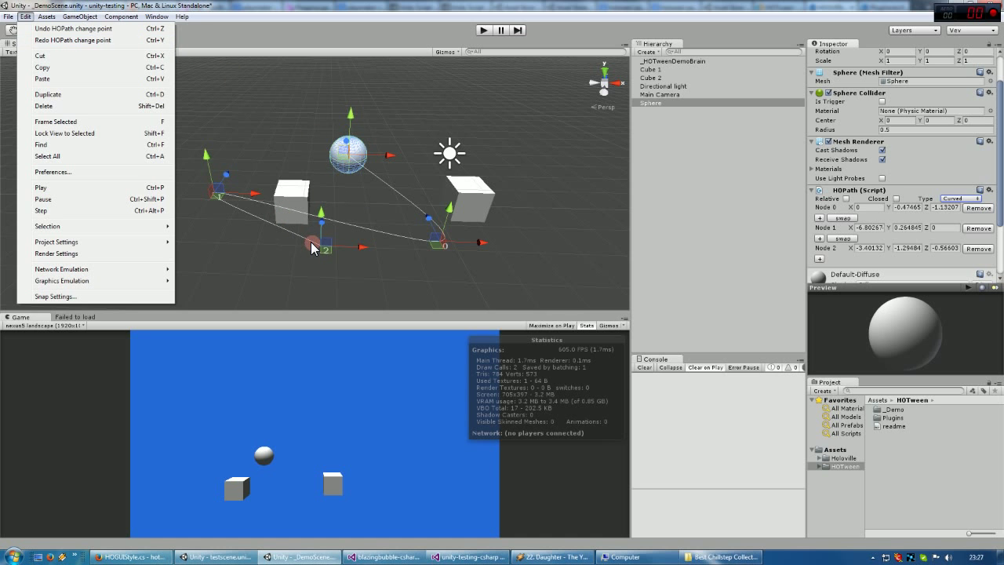
drag(359, 247, 526, 105)
key(ctrl+z)
key(ctrl+z)
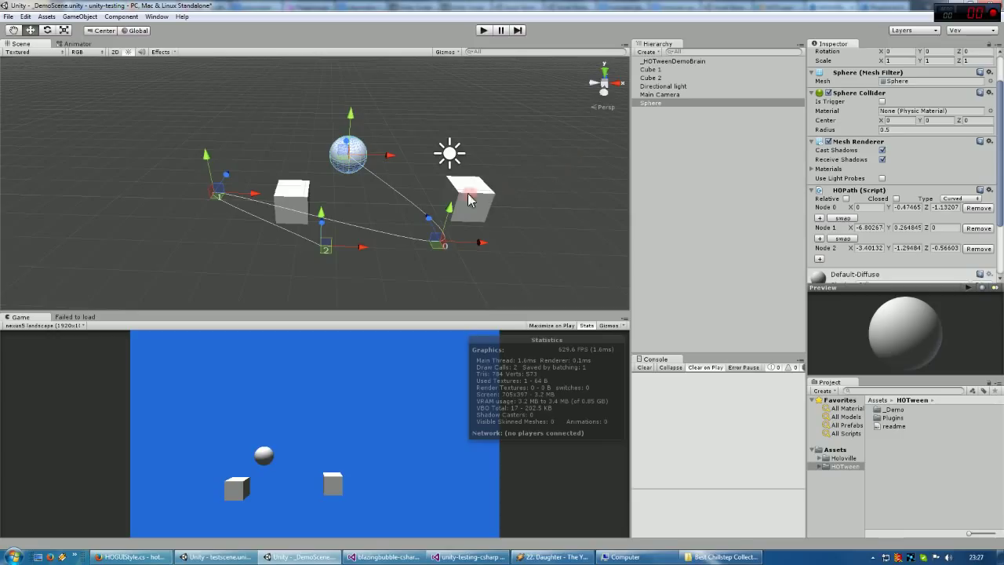
Step: Delete the Sphere from the scene
click(295, 198)
click(359, 150)
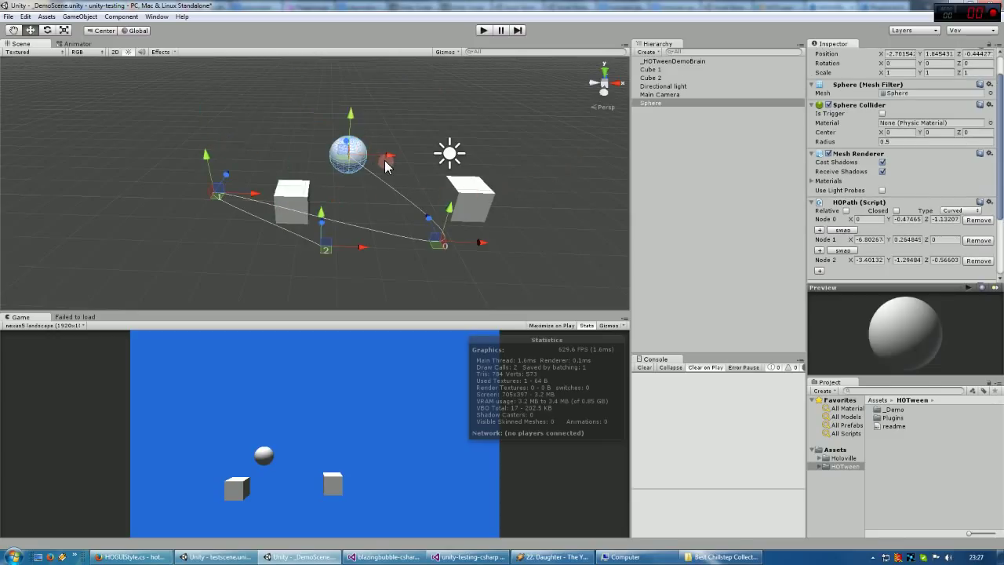
key(Delete)
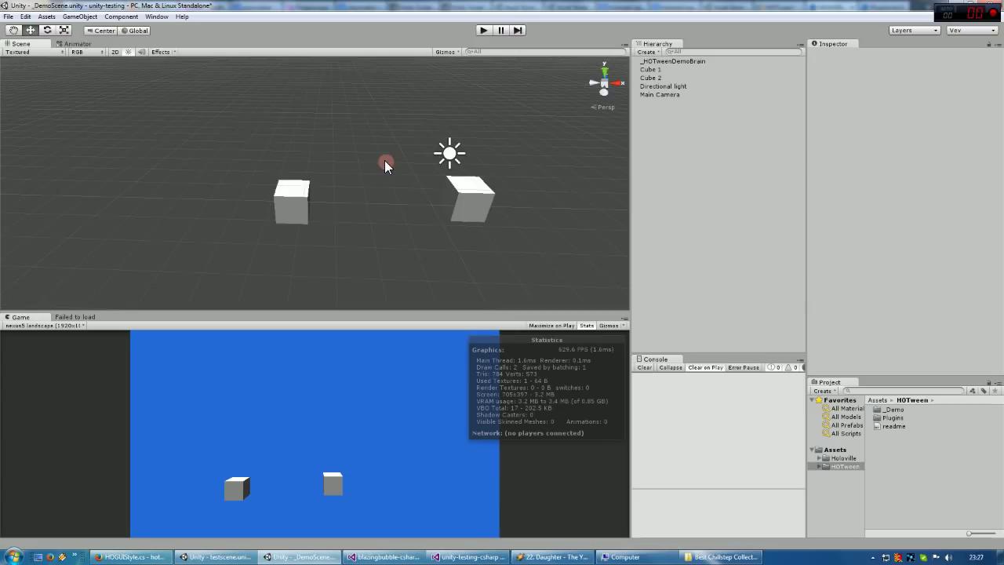
Step: With Cube 1 and Cube 2 selected, raise Node 1 so its Y becomes 3.224919
click(293, 195)
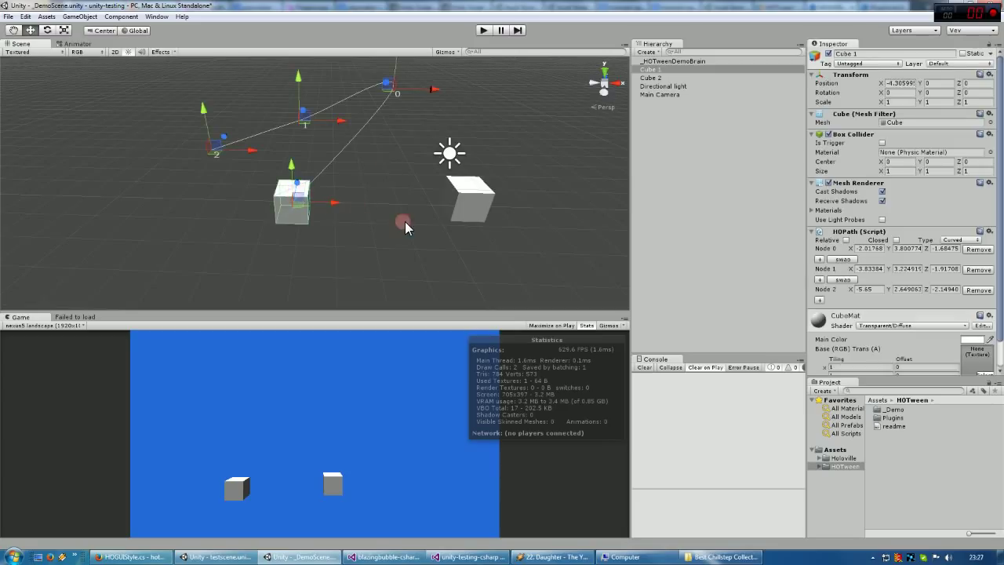
shift+click(471, 192)
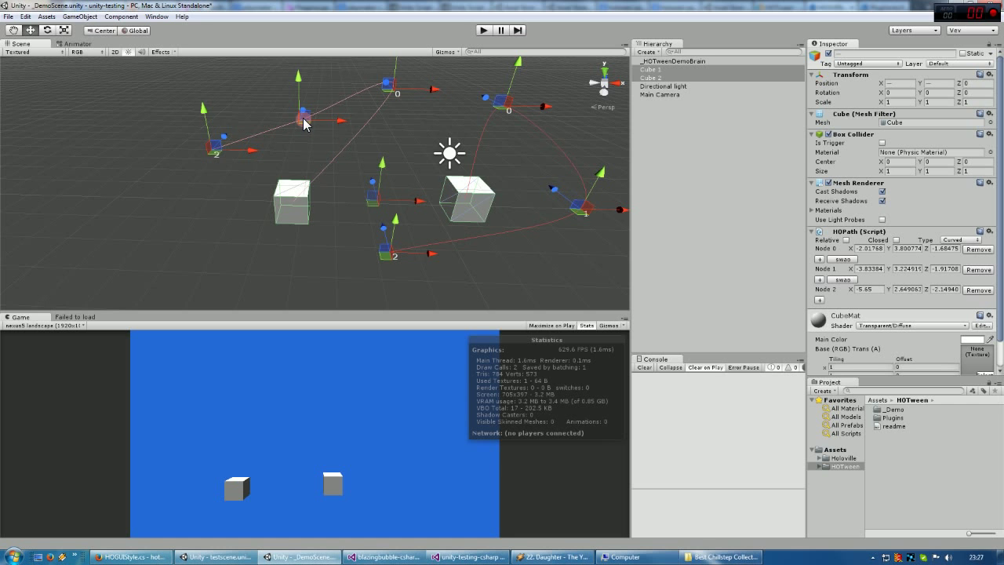
mouse_move(304, 124)
mouse_down()
mouse_move(305, 102)
mouse_move(287, 103)
mouse_move(359, 94)
mouse_move(330, 149)
mouse_move(294, 134)
mouse_move(300, 118)
mouse_up()
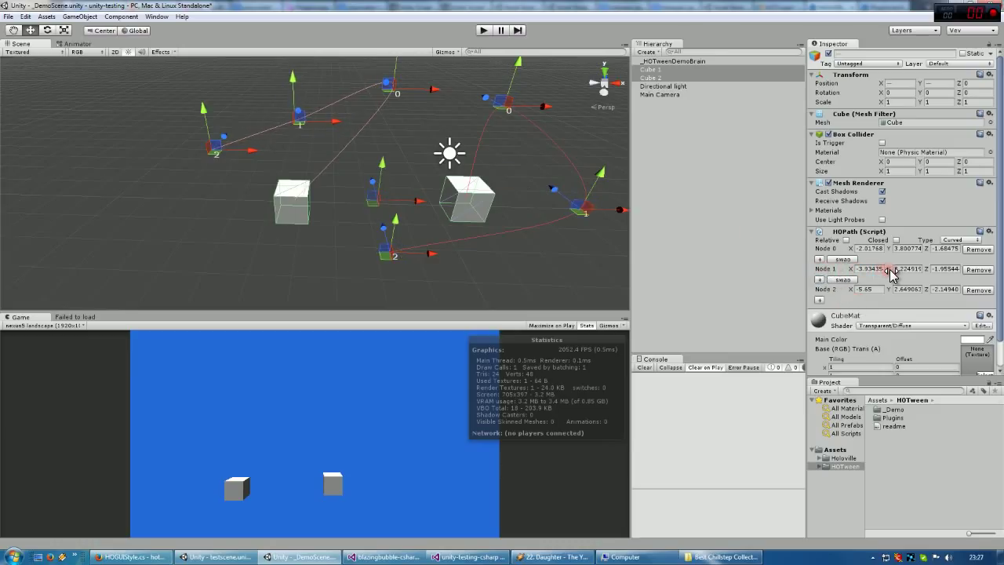
mouse_move(892, 273)
mouse_down()
mouse_move(790, 272)
mouse_move(897, 270)
mouse_move(879, 274)
mouse_up()
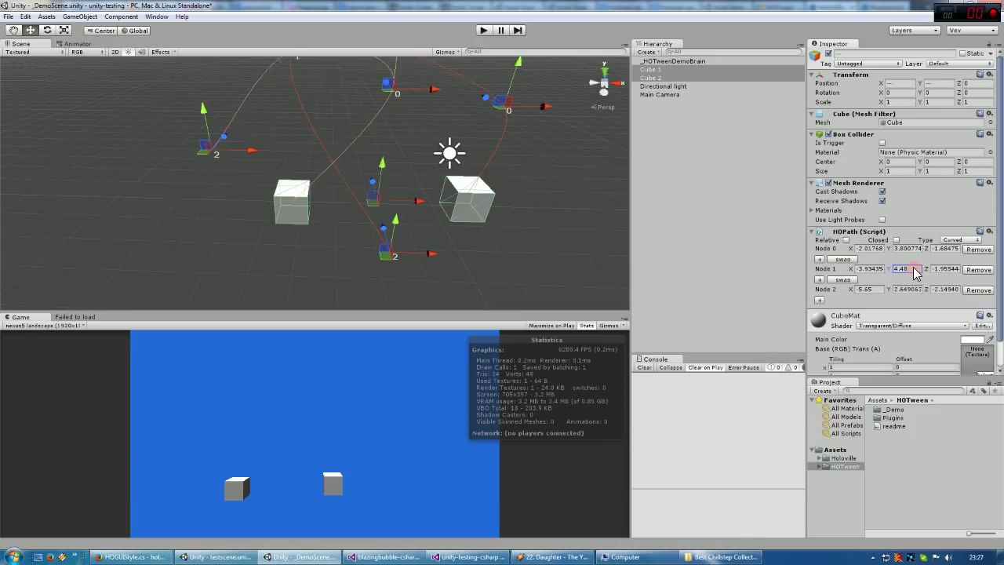
drag(917, 273, 894, 272)
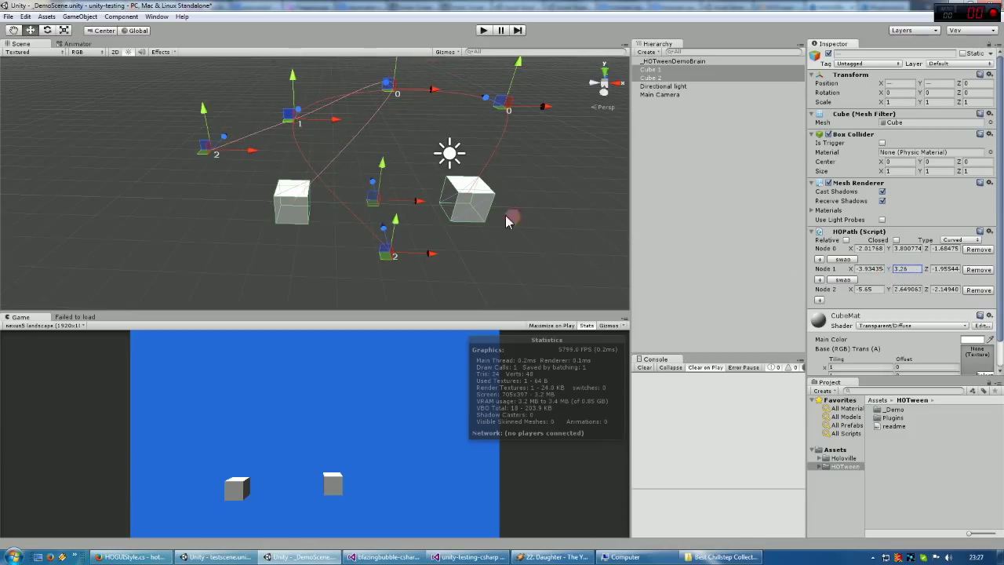
drag(402, 130, 580, 180)
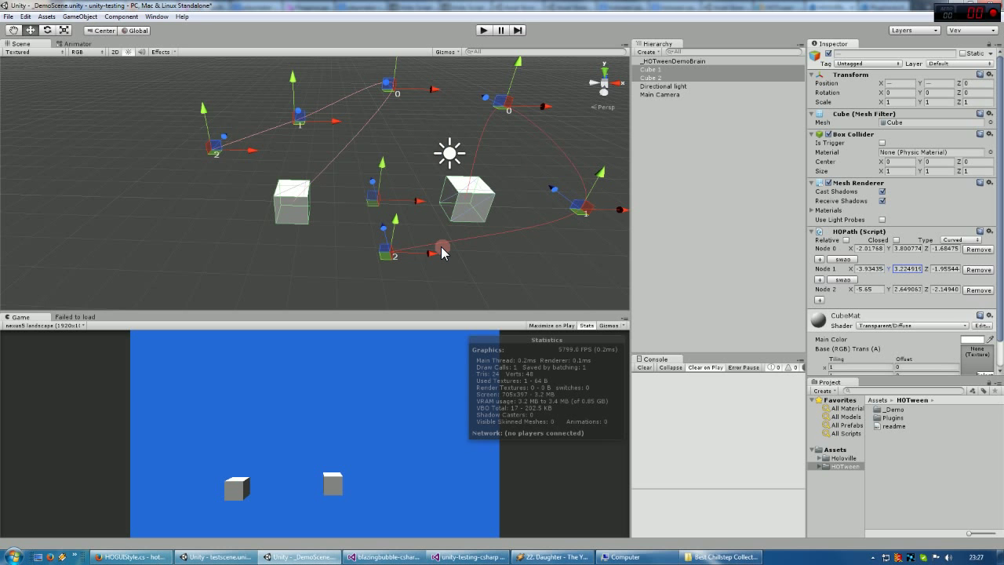
key(alt)
alt+drag(357, 174, 390, 167)
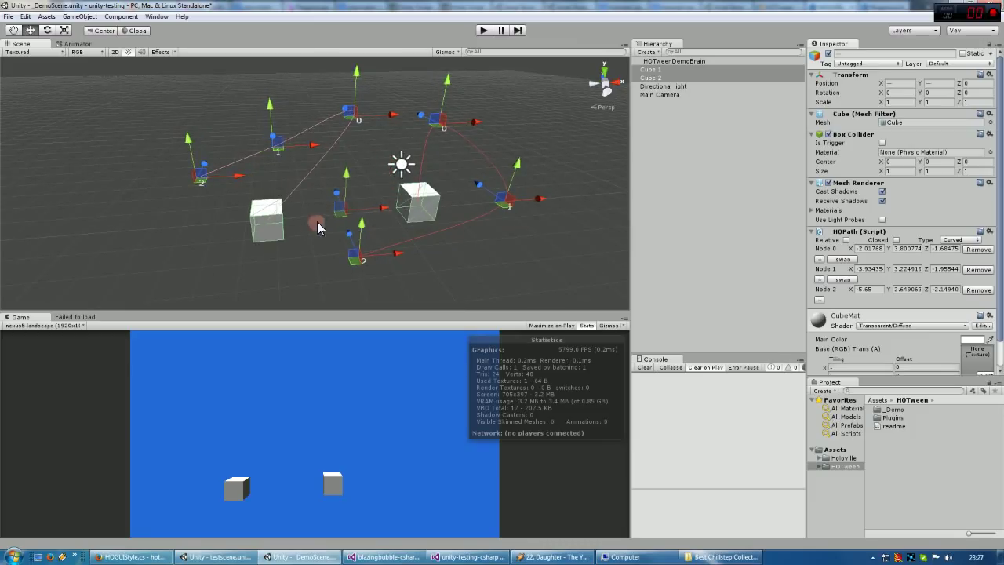
click(267, 222)
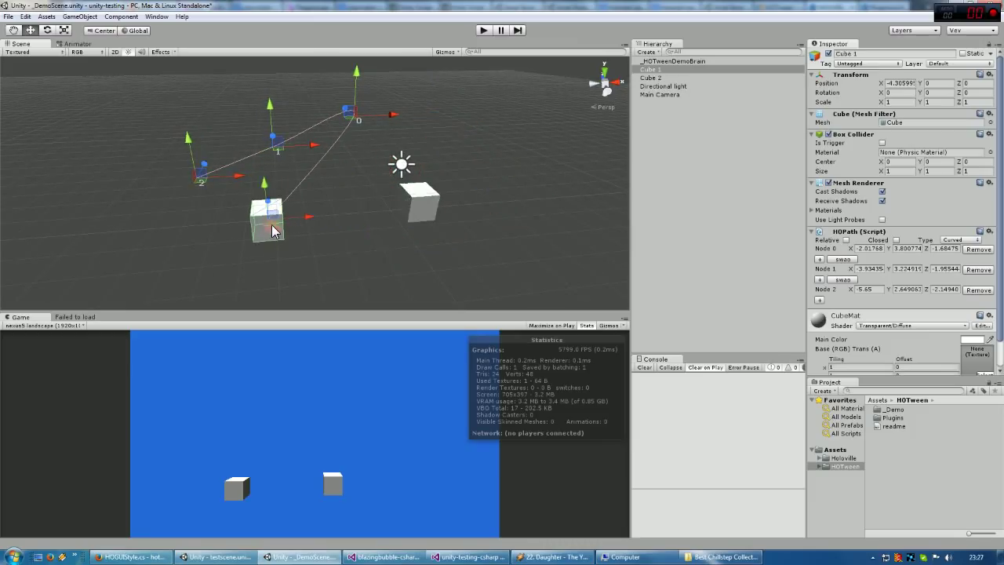
shift+click(405, 206)
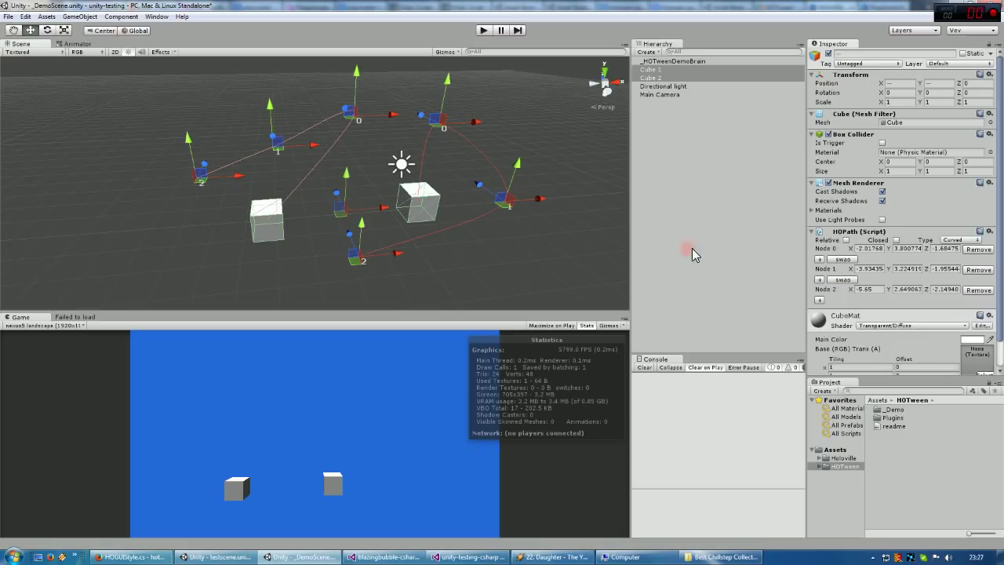
click(896, 240)
click(896, 240)
click(896, 241)
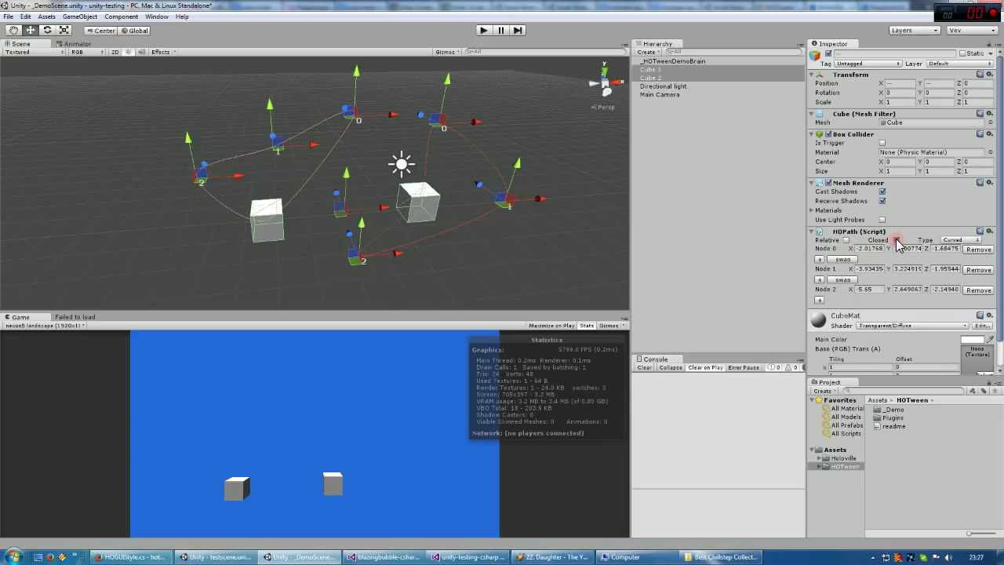
click(896, 240)
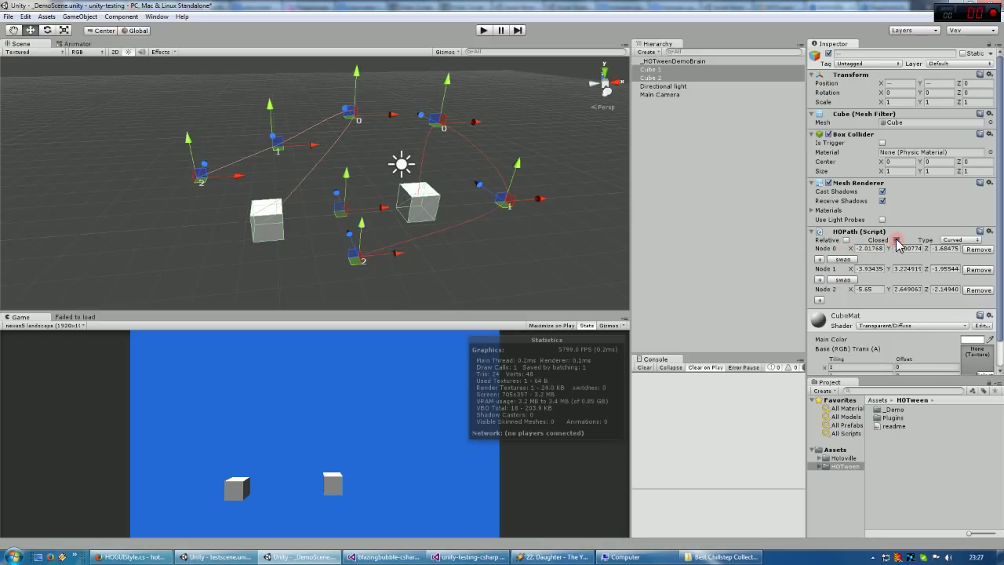
click(820, 300)
mouse_move(380, 180)
mouse_down()
mouse_move(390, 98)
mouse_move(374, 179)
mouse_up()
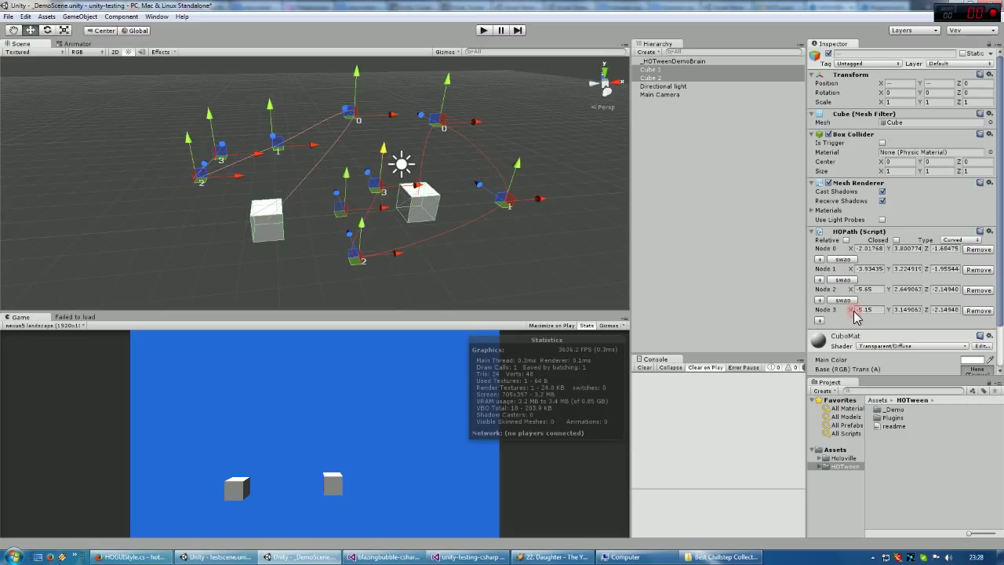
key(ctrl+z)
key(ctrl+z)
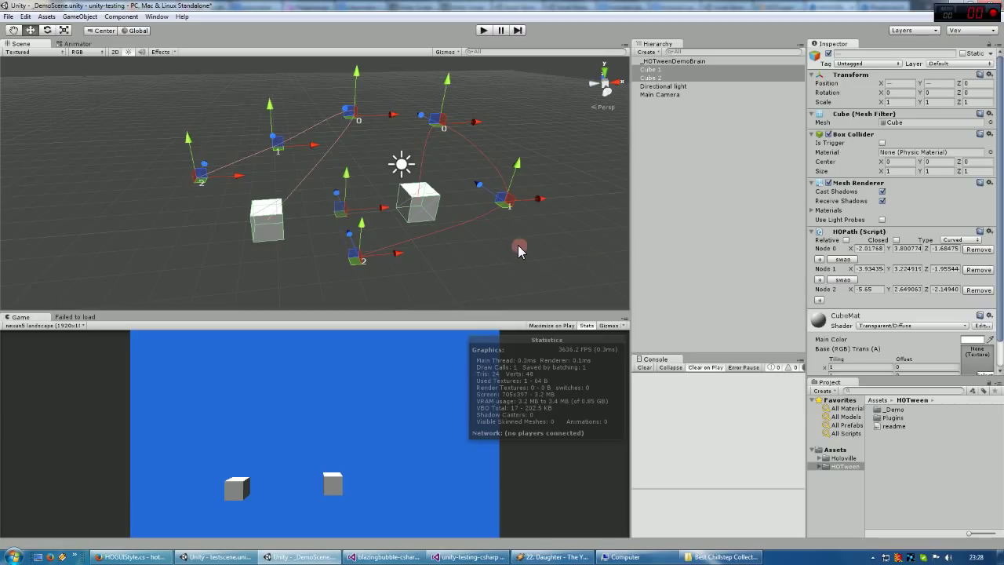
Step: Deselect the cubes, orbit back to a front view, and start Play mode
click(491, 250)
alt+drag(501, 249, 479, 234)
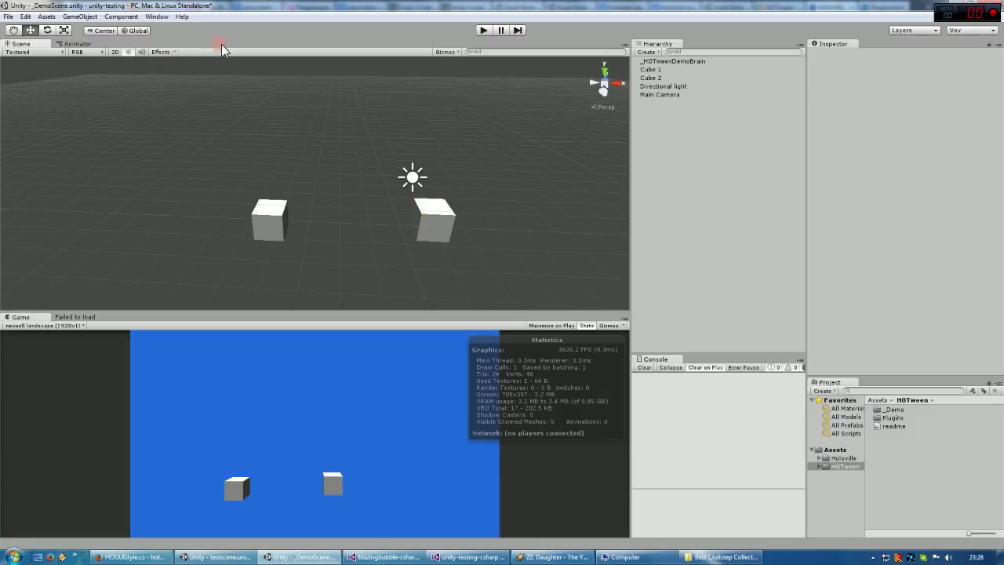
click(482, 30)
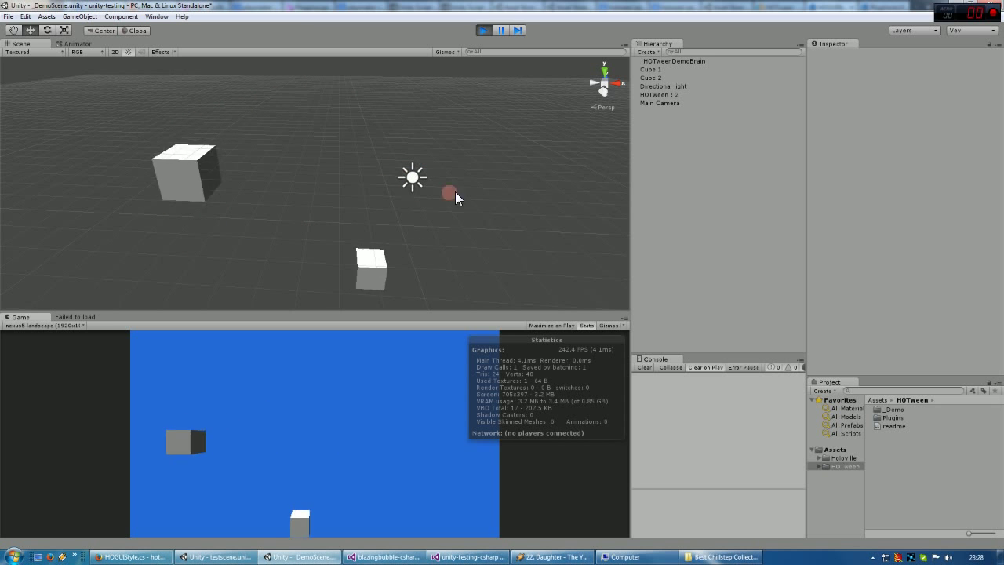
Step: Inspect Cube 2's HOPath while it animates, deselect it, and exit Play mode
click(652, 77)
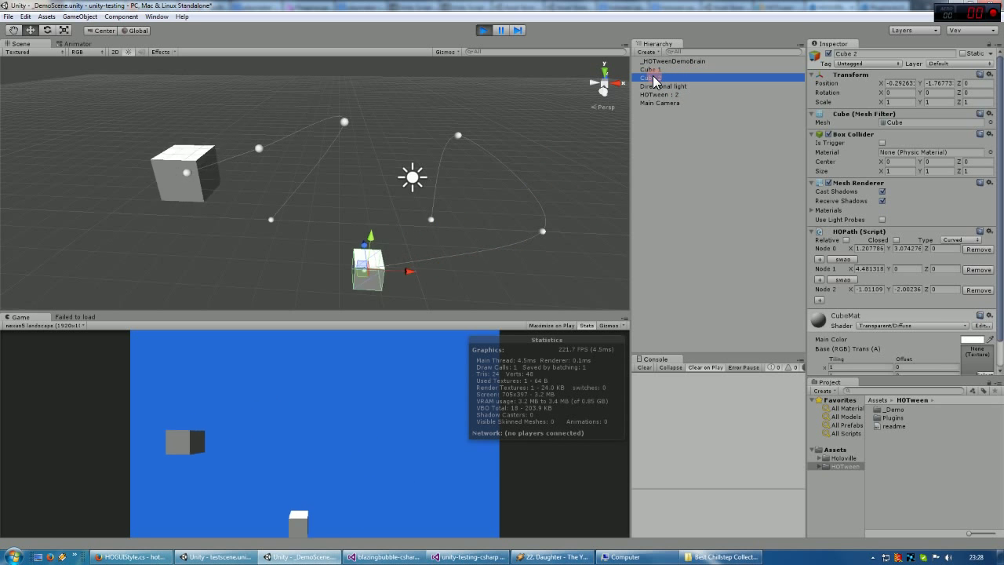
click(833, 240)
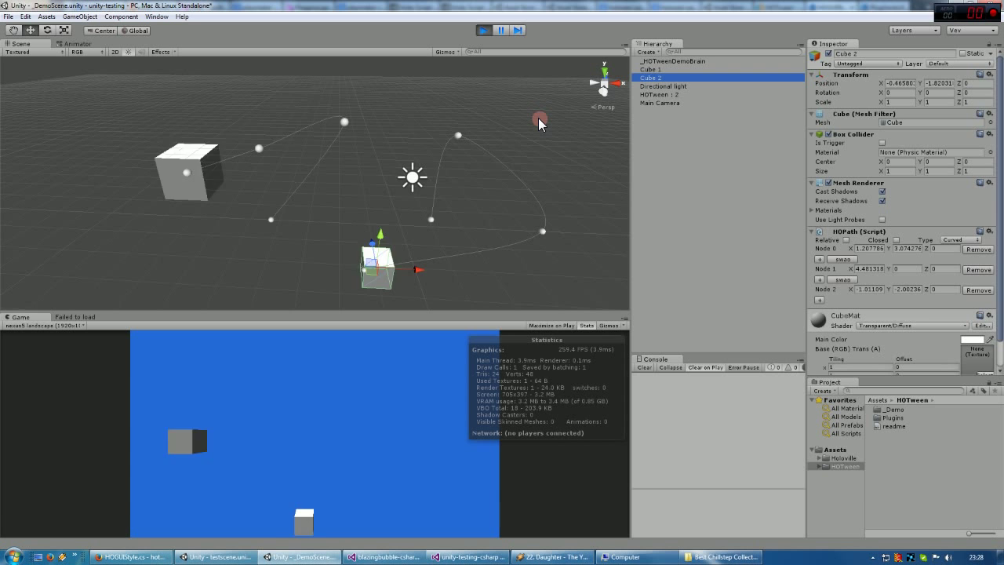
click(538, 118)
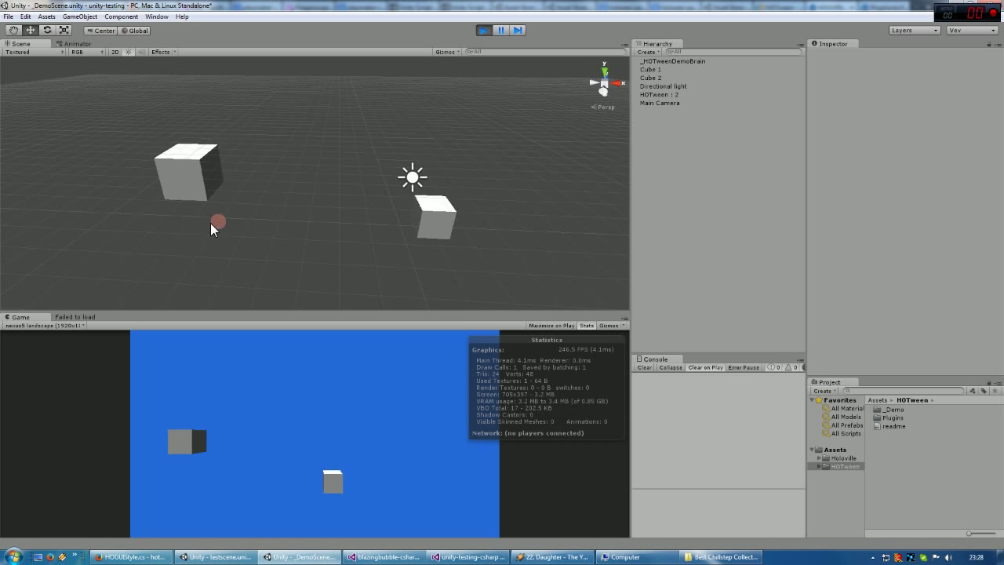
click(483, 30)
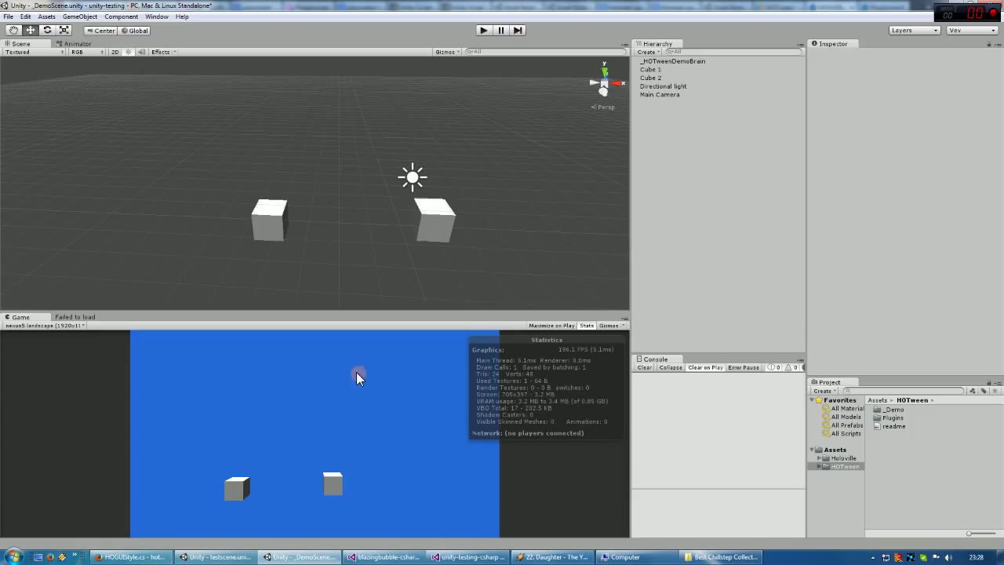
Step: In HOTweenDemoBrain.cs, add line 34: CubeTrans1.GetComponent<HOPath>().MakePlugVector3Path
click(469, 558)
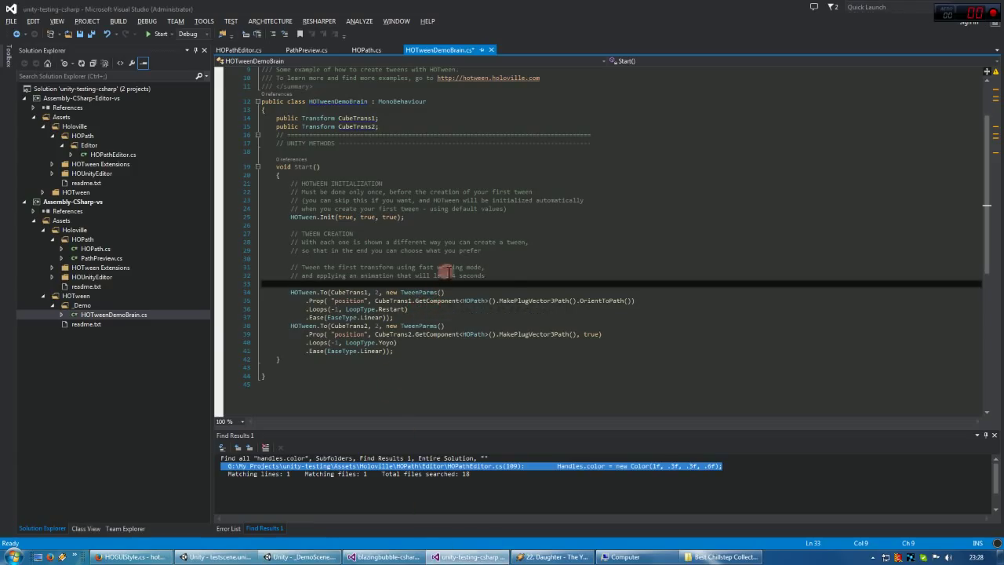
click(517, 276)
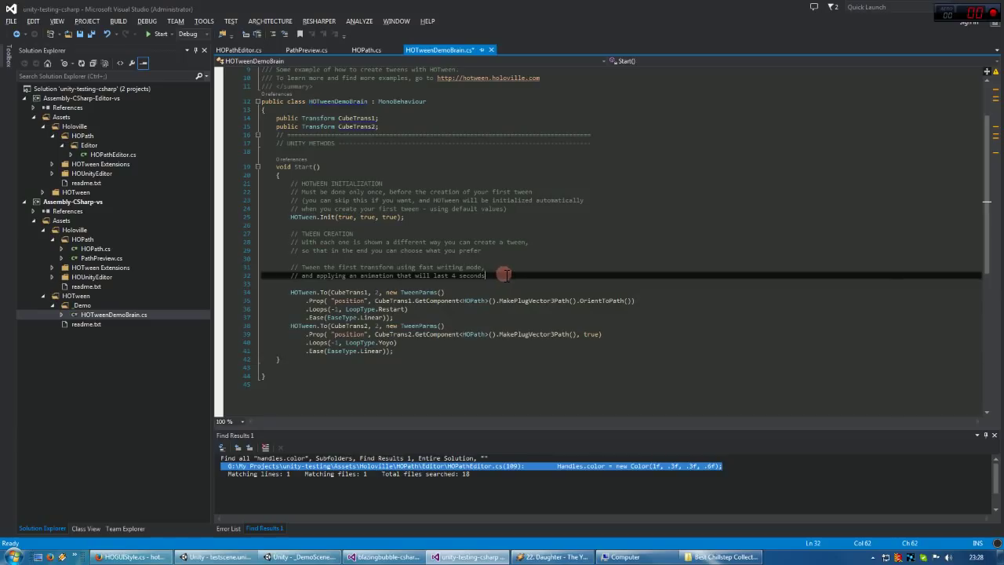
key(Return)
key(Return)
text(cubeTrans1)
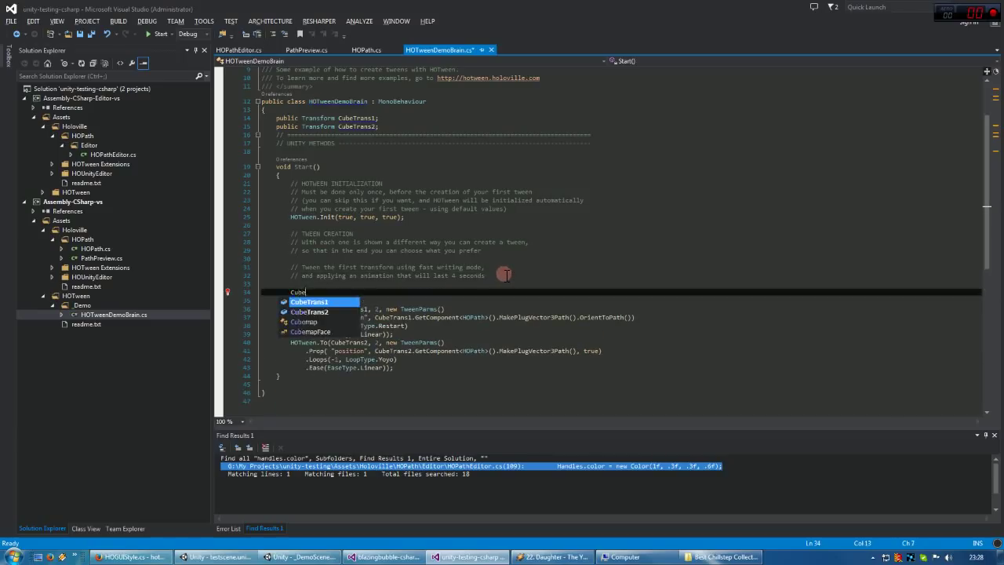
text(.GetComponent()
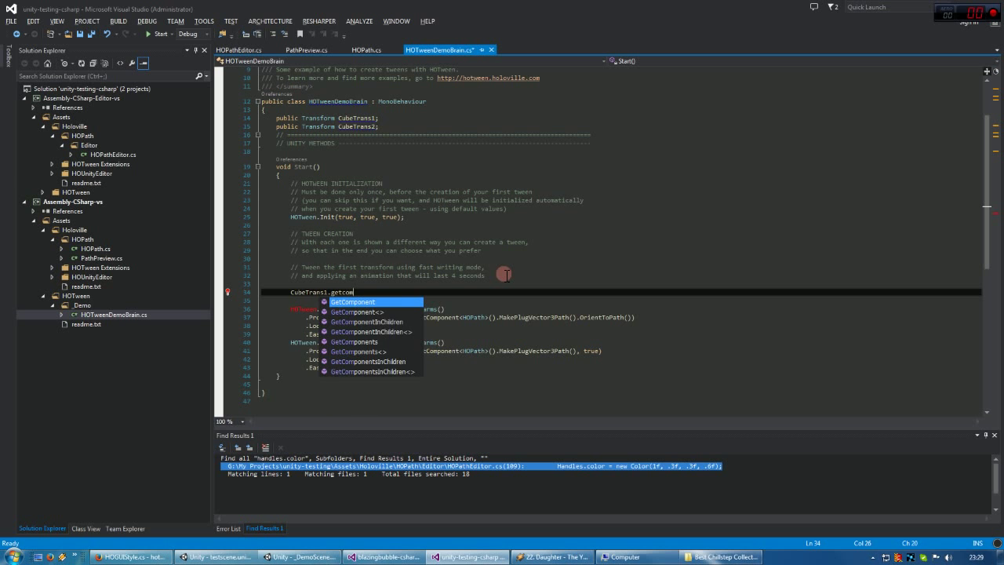
key(BackSpace)
text(<H)
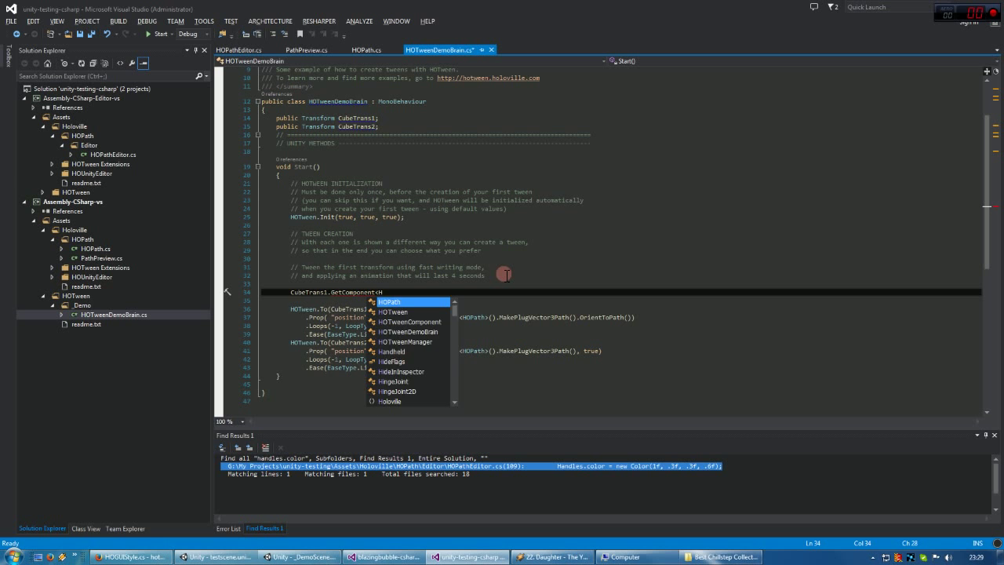
text(opa)
key(Tab)
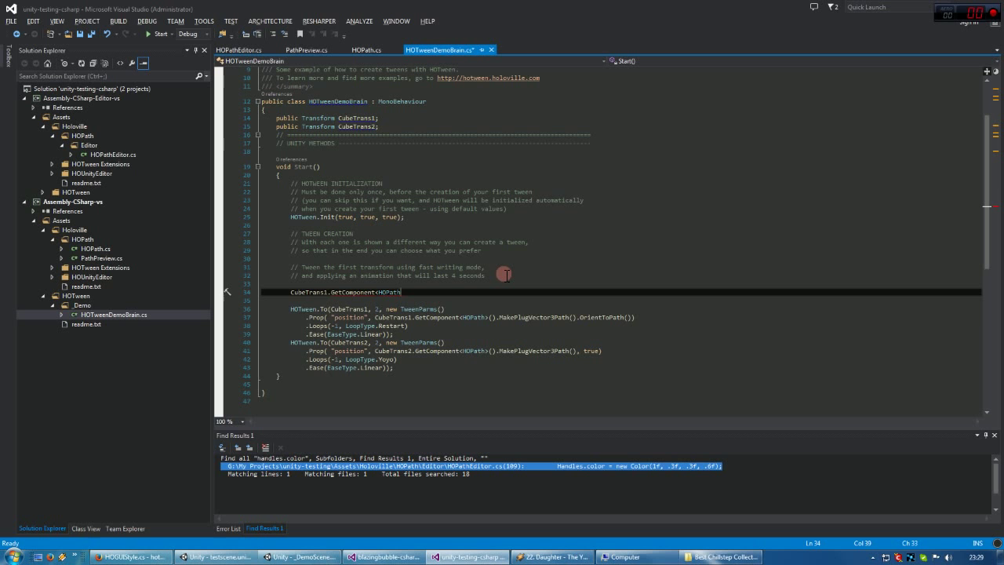
text(>()
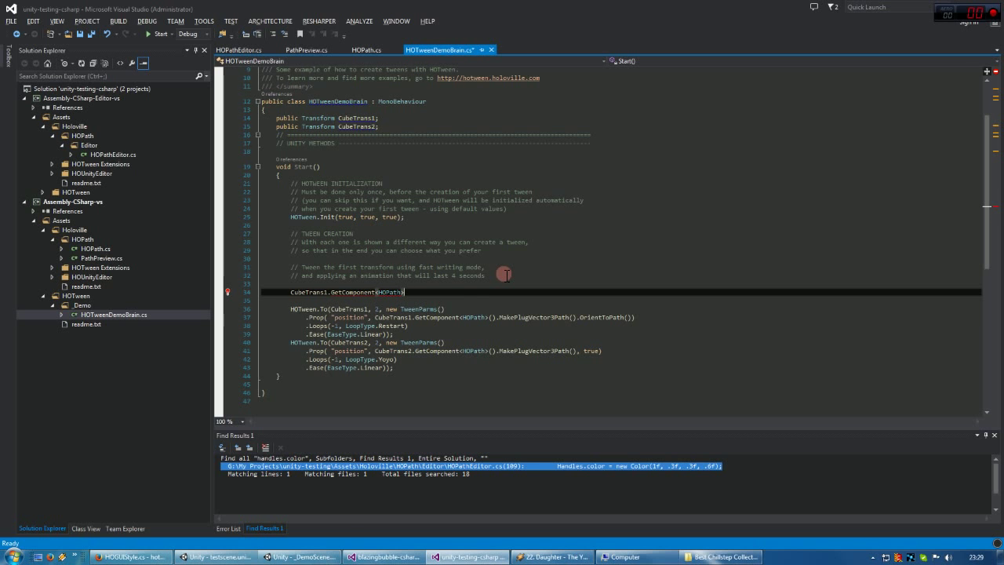
text().Mak)
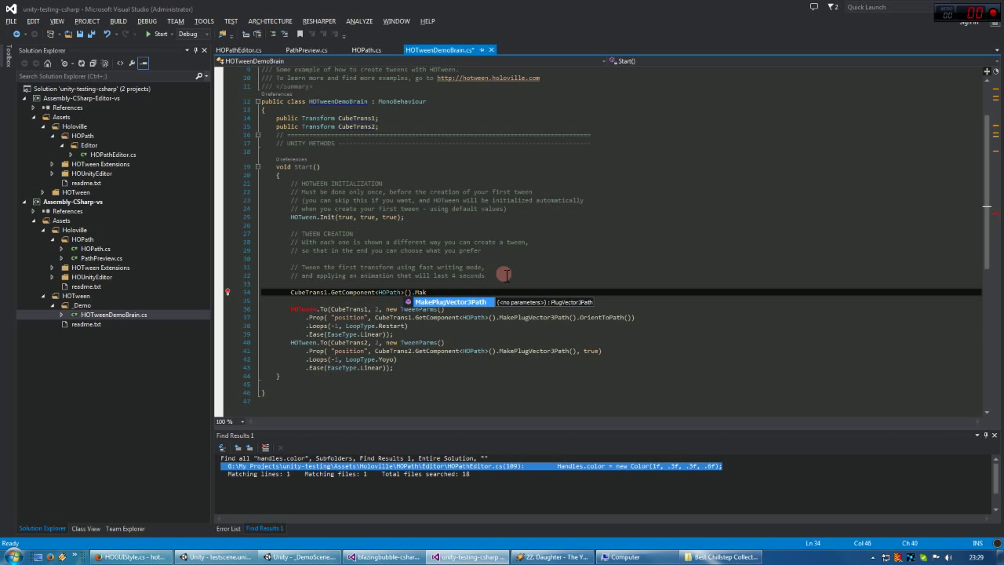
key(Return)
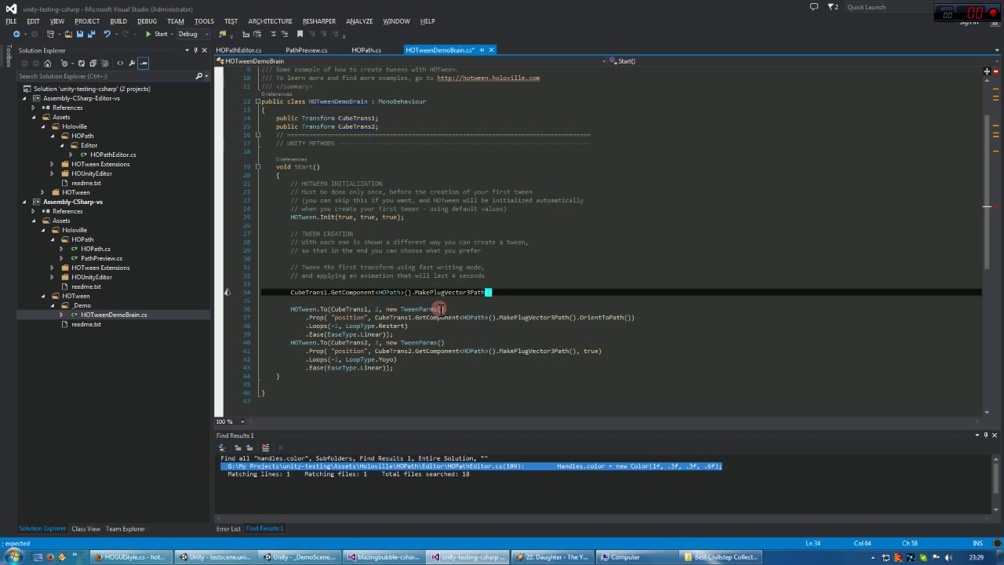
Step: Check Cube 2's path in Unity, then return to the script
key(alt+Tab)
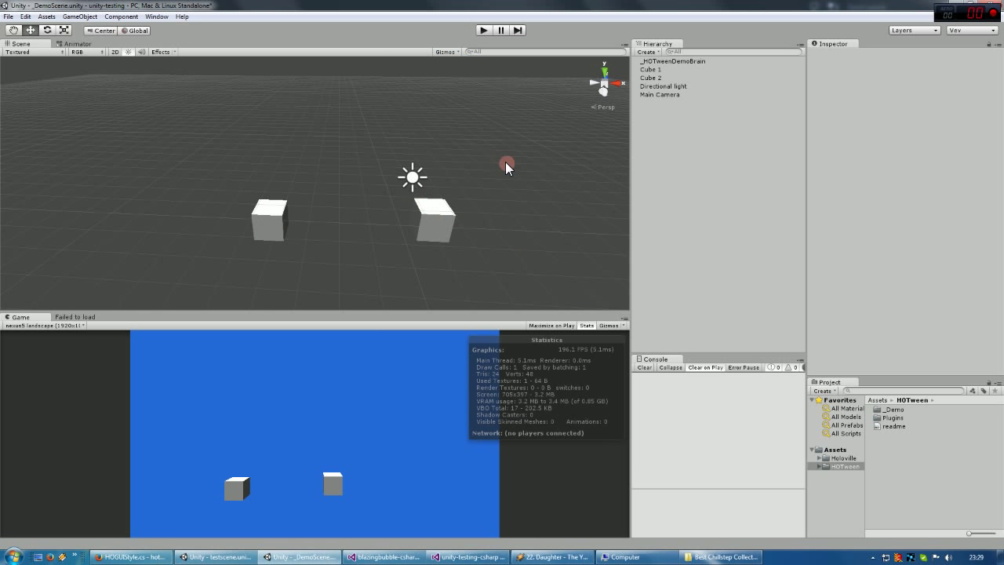
click(434, 221)
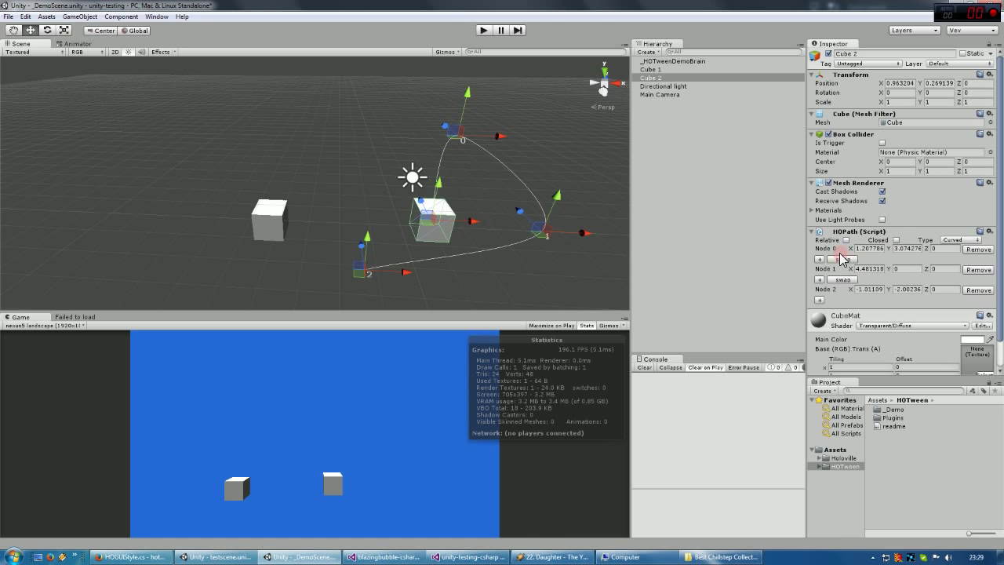
key(alt+Tab)
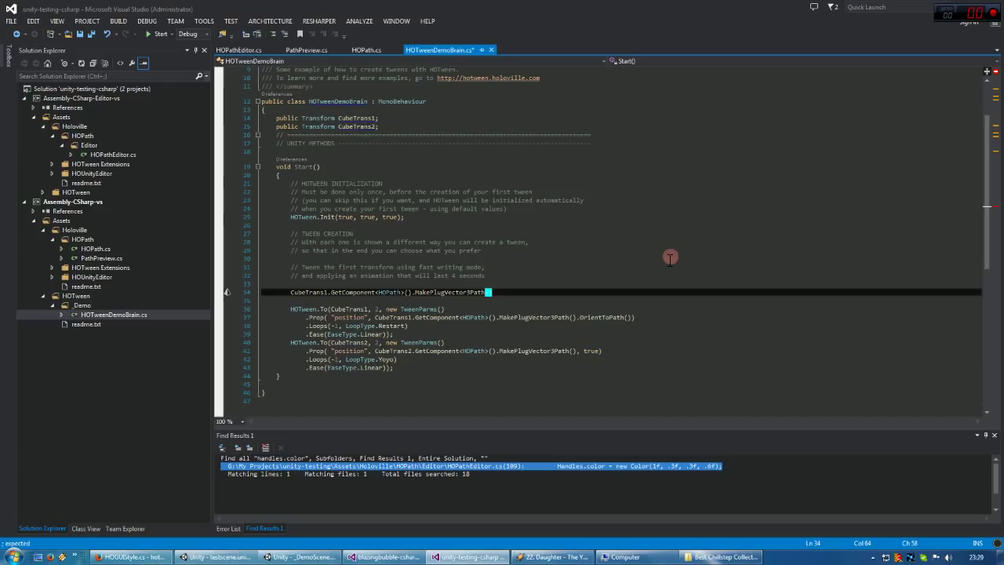
Step: Replace .MakePlugVector3Path().OrientToPath() on line 34 with .Points
text(().)
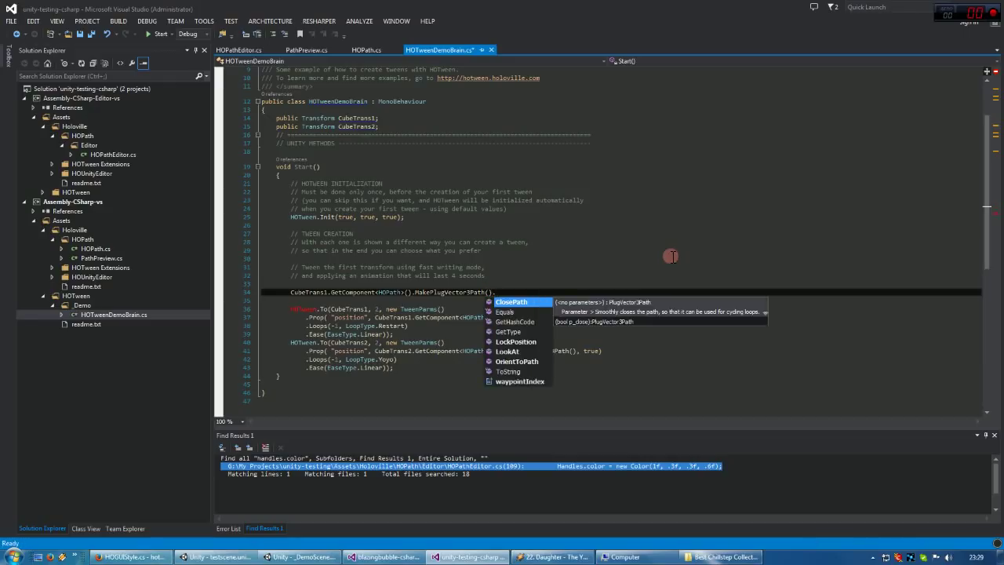
text(OrientToPath())
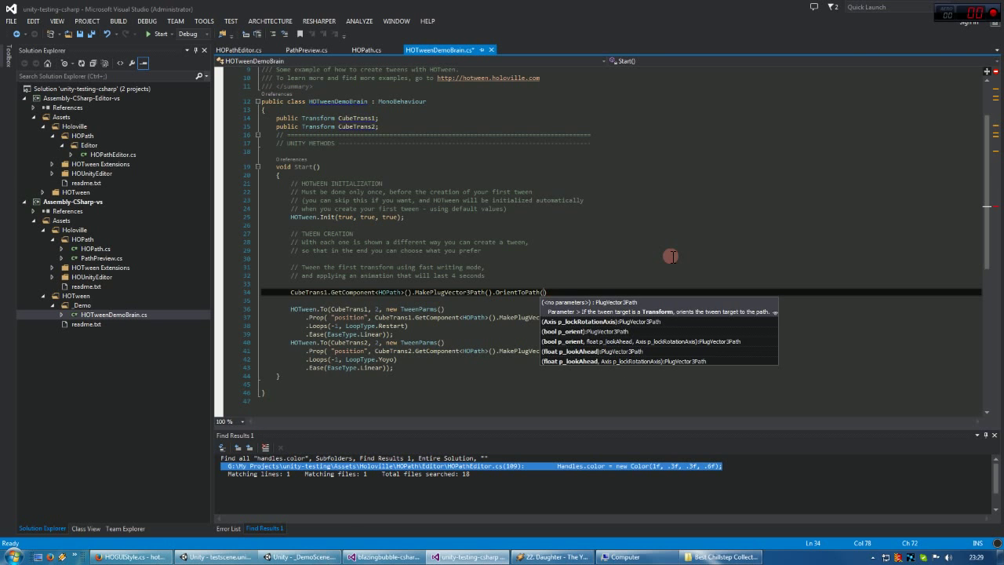
key(Escape)
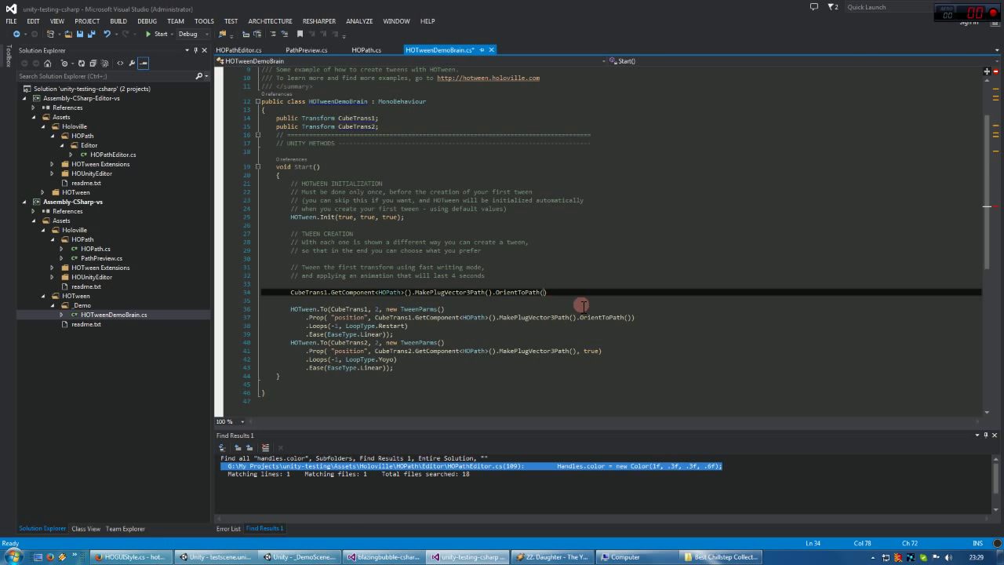
drag(547, 292, 297, 292)
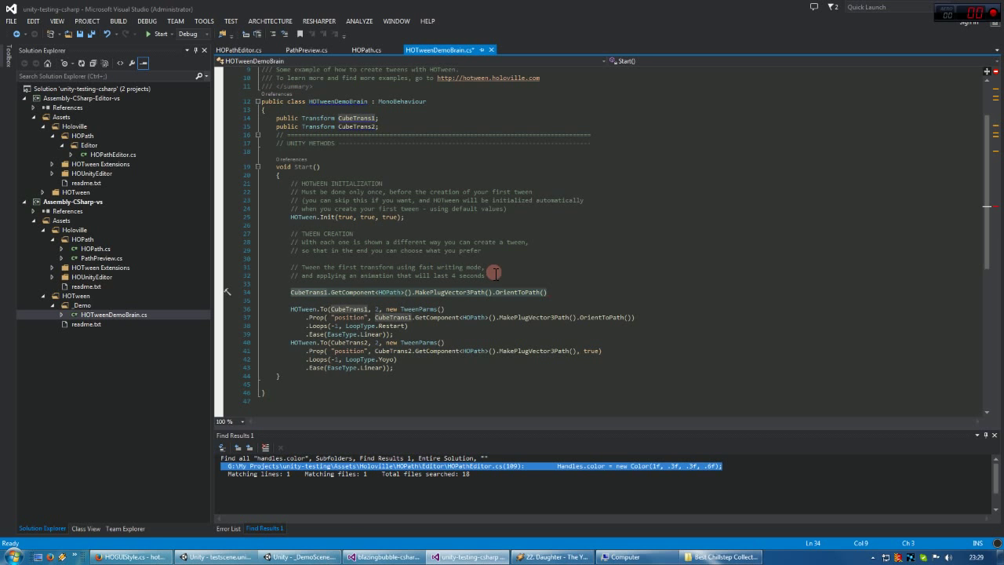
click(557, 291)
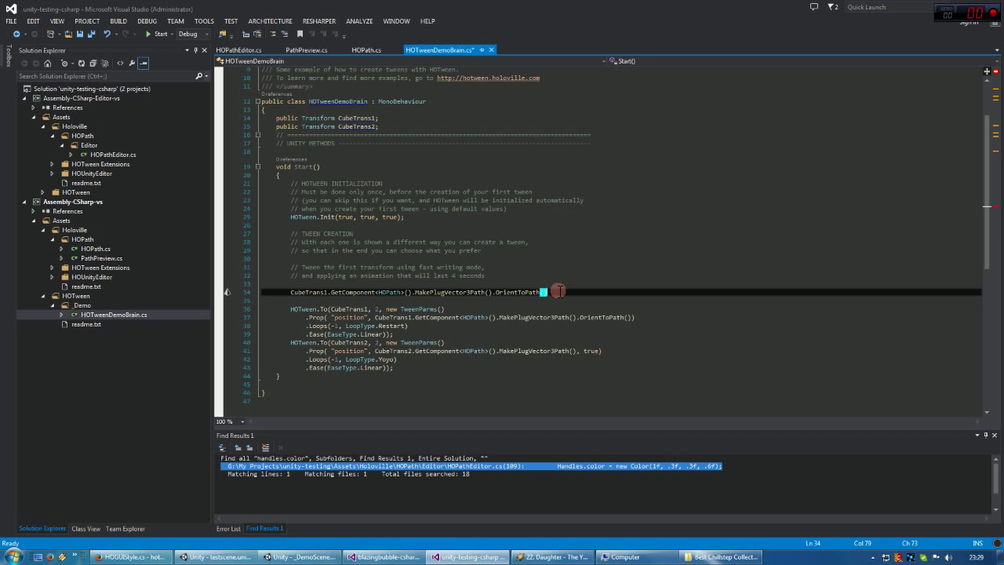
drag(557, 291, 410, 293)
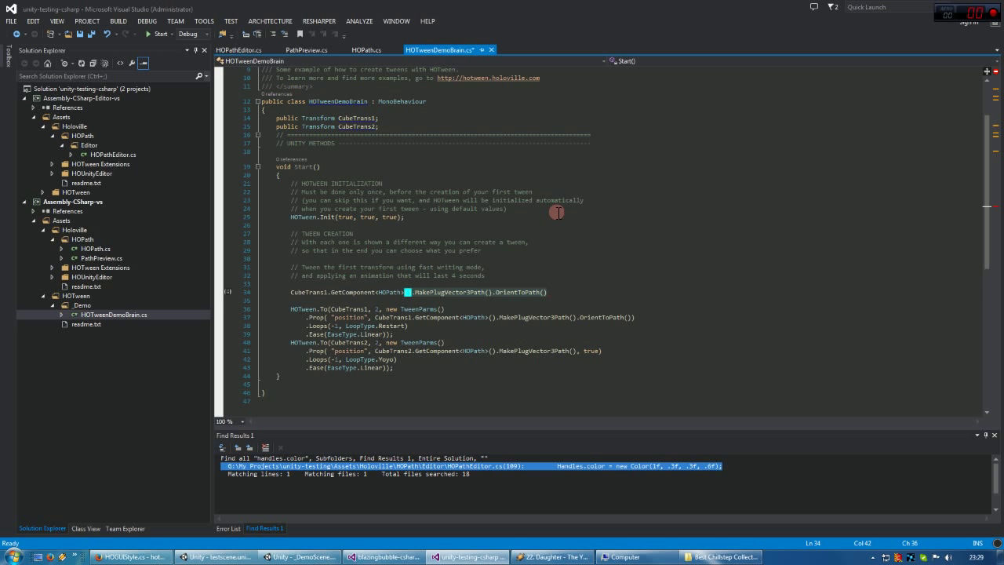
text(.Points)
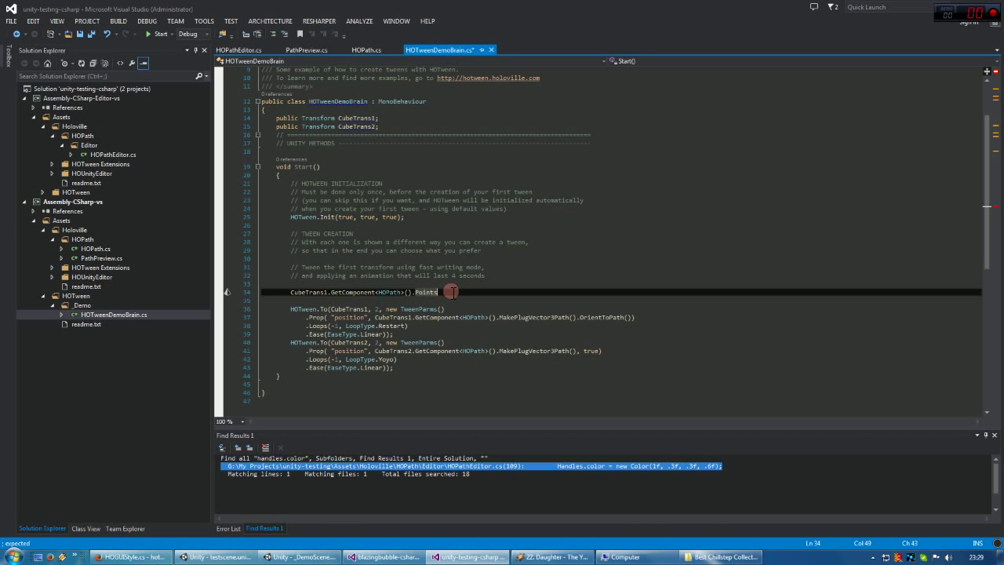
Step: Wrap line 34 as var plug = new PlugVector3Path(CubeTrans1.GetComponent<HOPath>().Points)
click(291, 292)
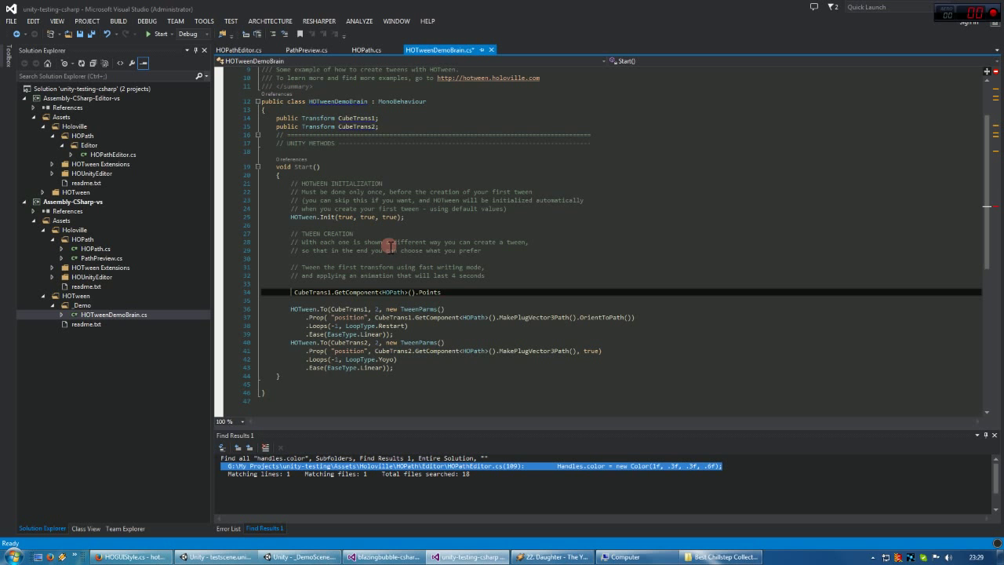
text(var plug = ne)
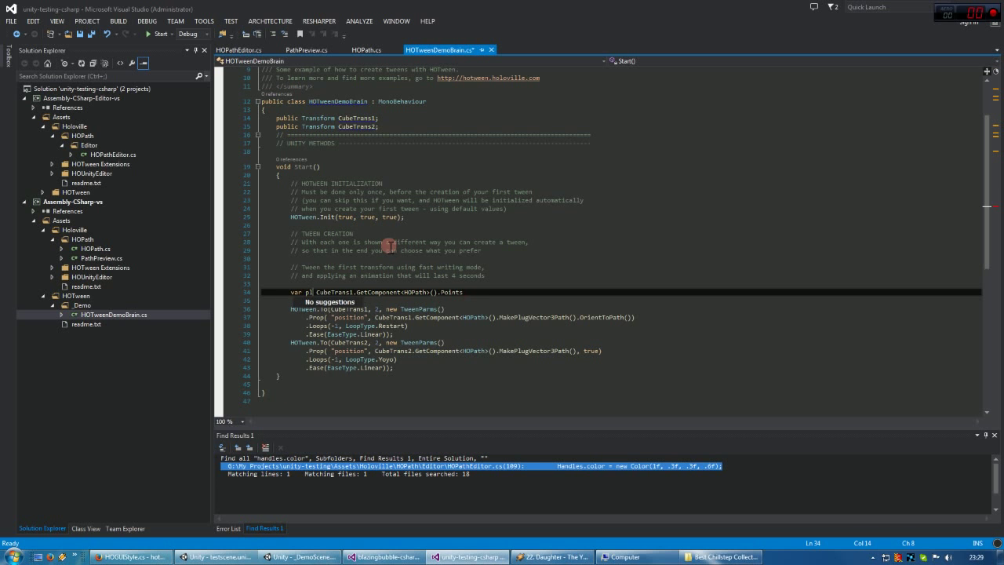
text(w Vector3)
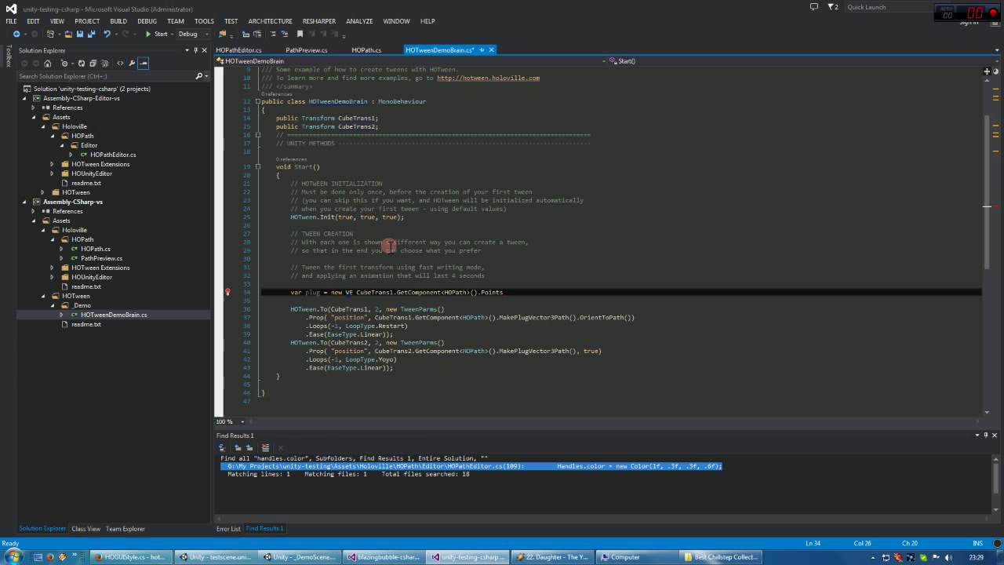
text(path()
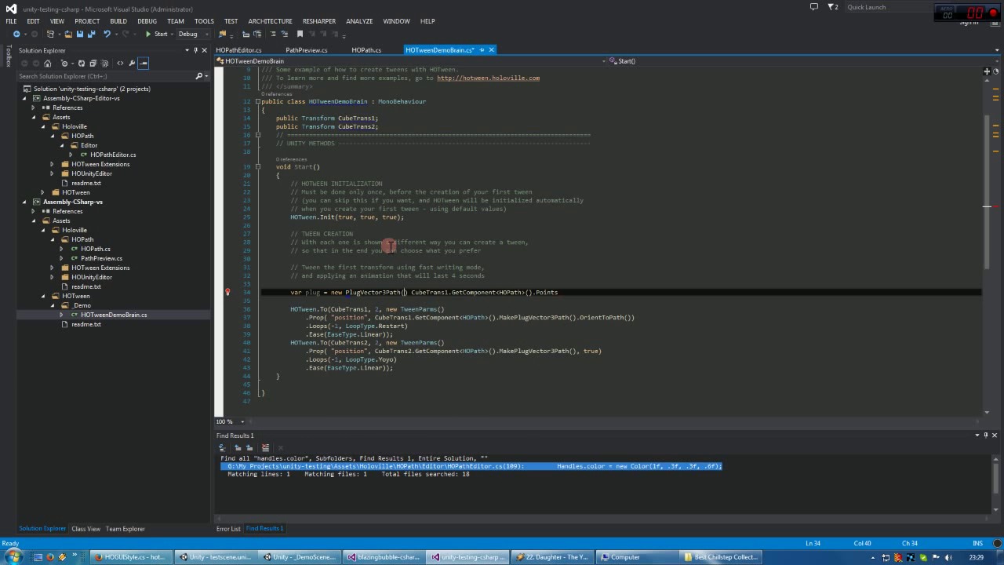
key(Return)
key(Delete)
key(Delete)
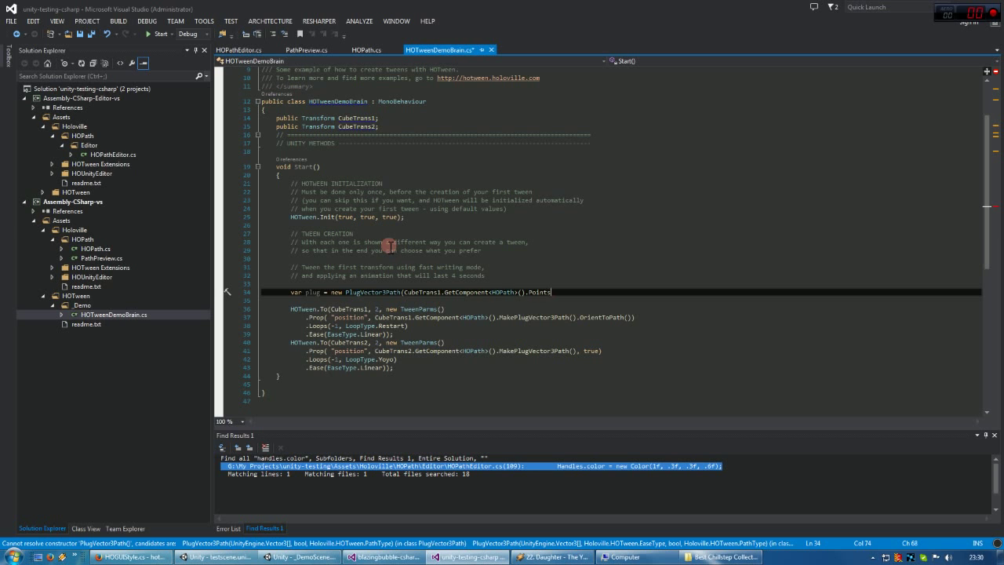
Step: Save the script and delete the var plug PlugVector3Path statement
key(ctrl+s)
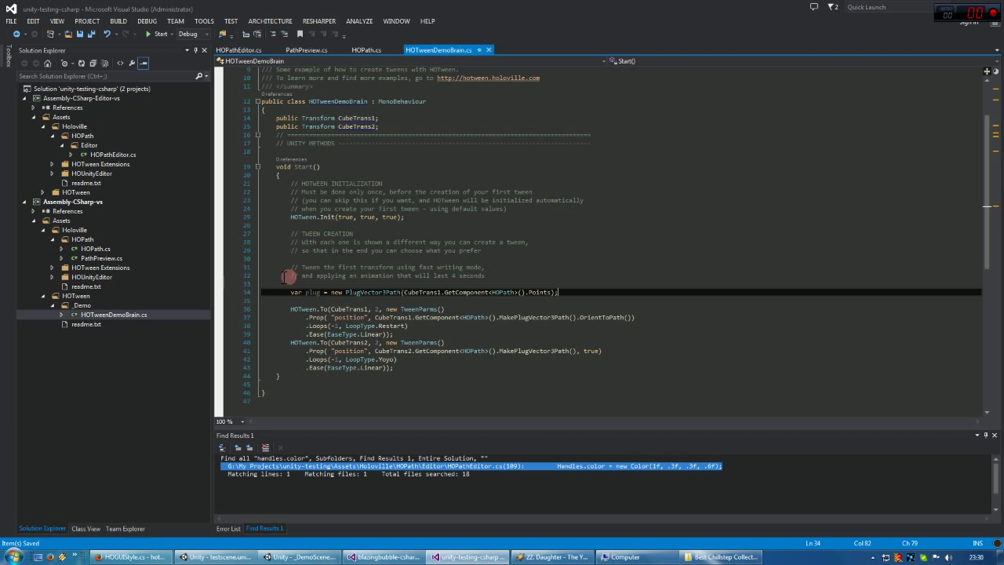
click(579, 286)
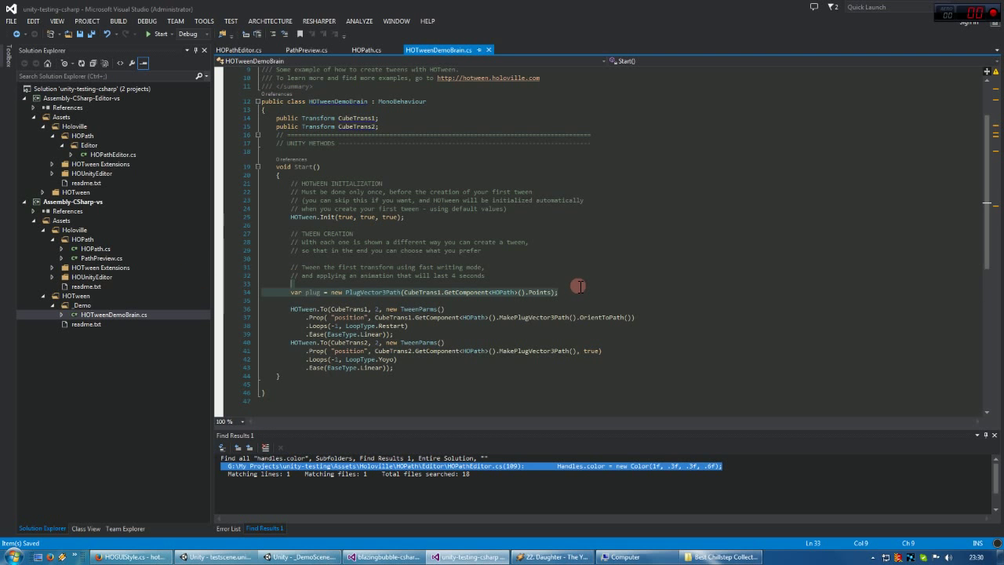
key(Delete)
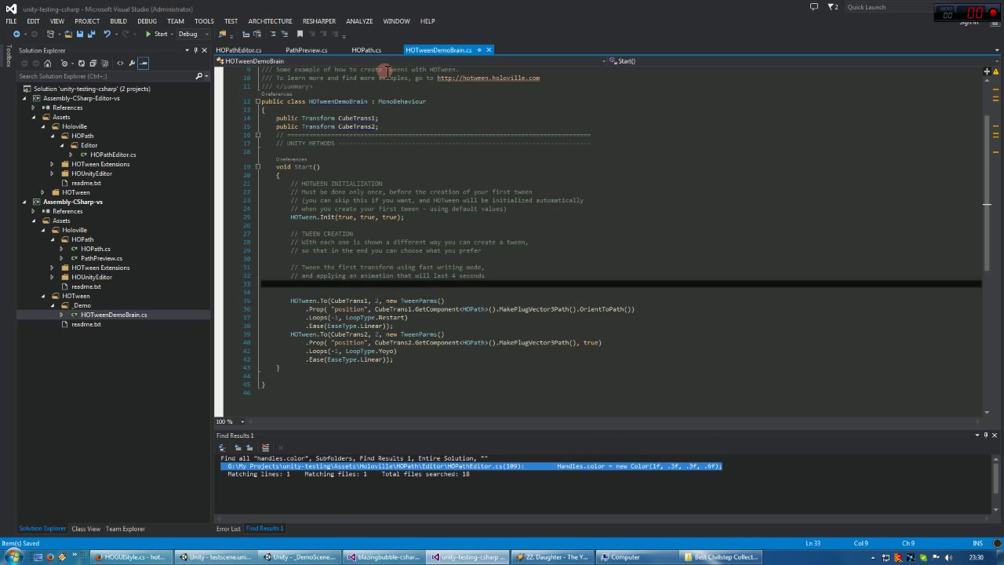
click(258, 50)
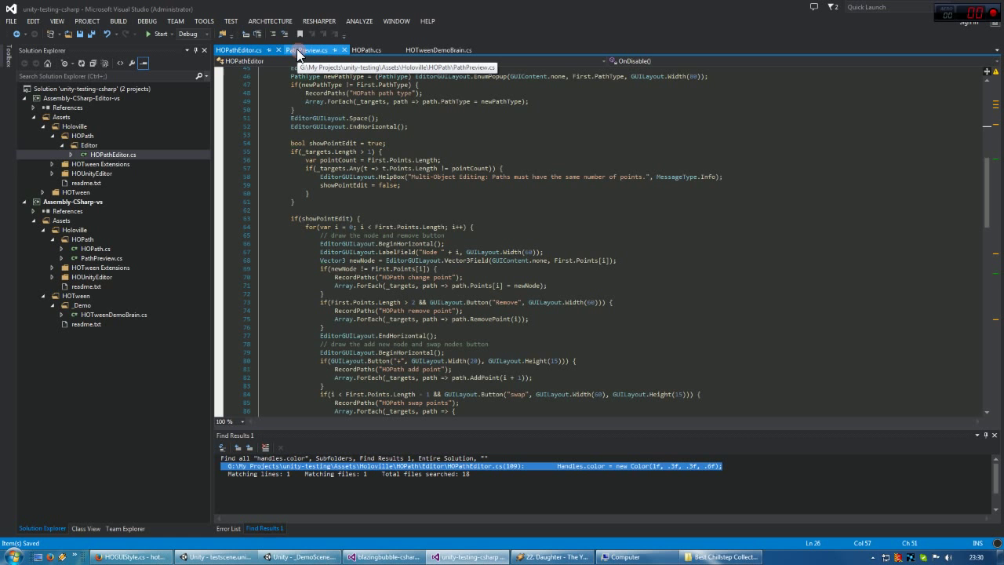
scroll(343, 110, down, 1)
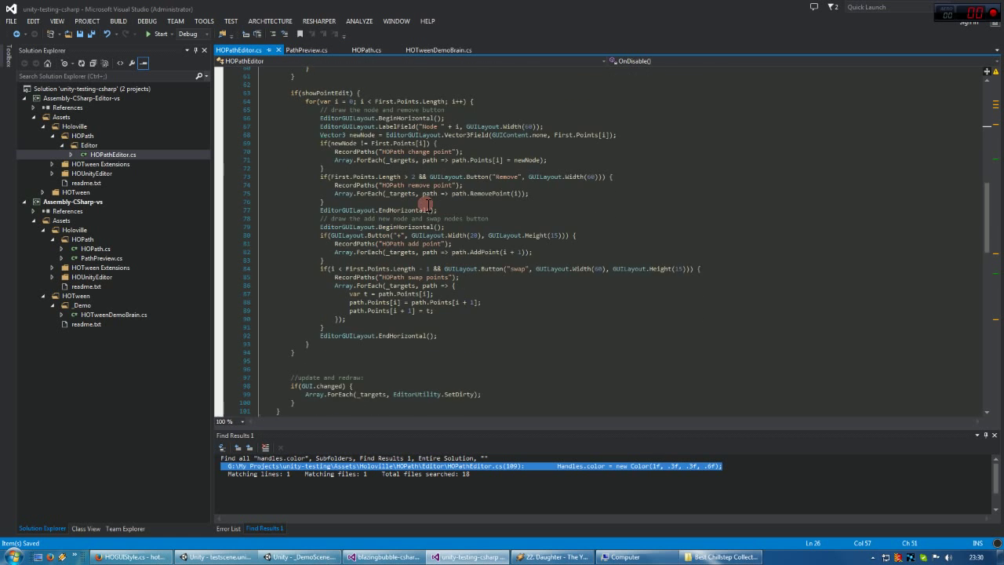
click(306, 50)
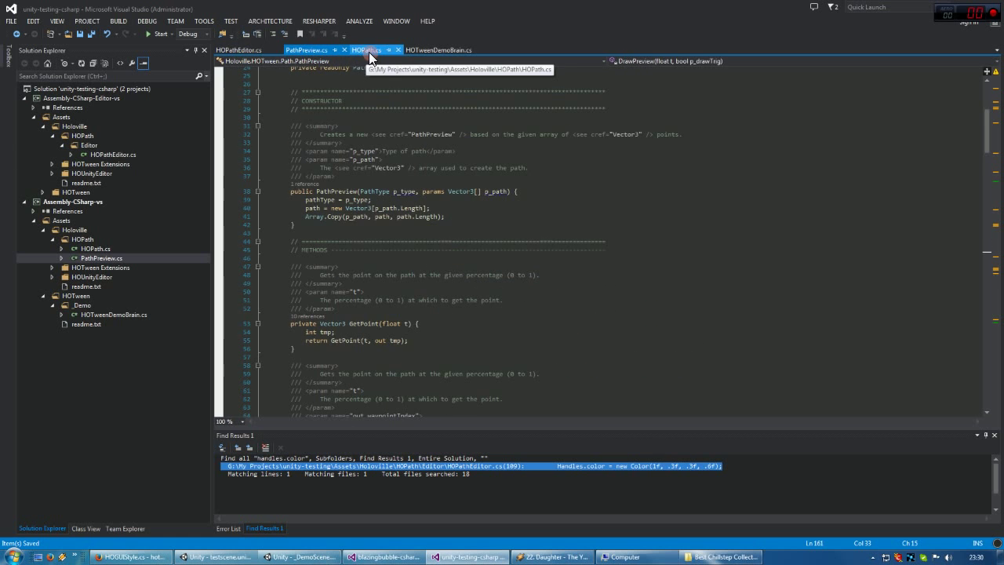
scroll(432, 217, down, 8)
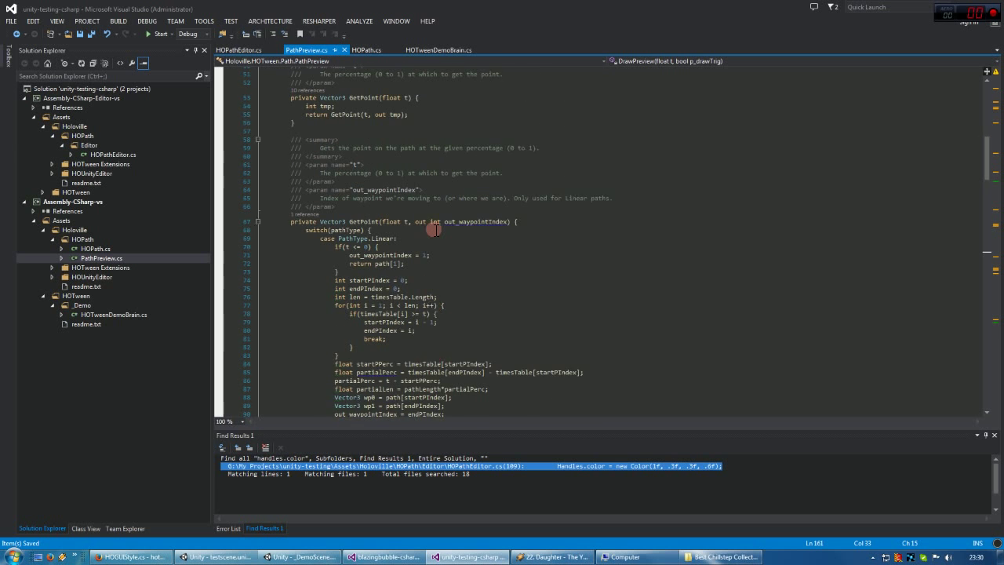
scroll(434, 228, up, 16)
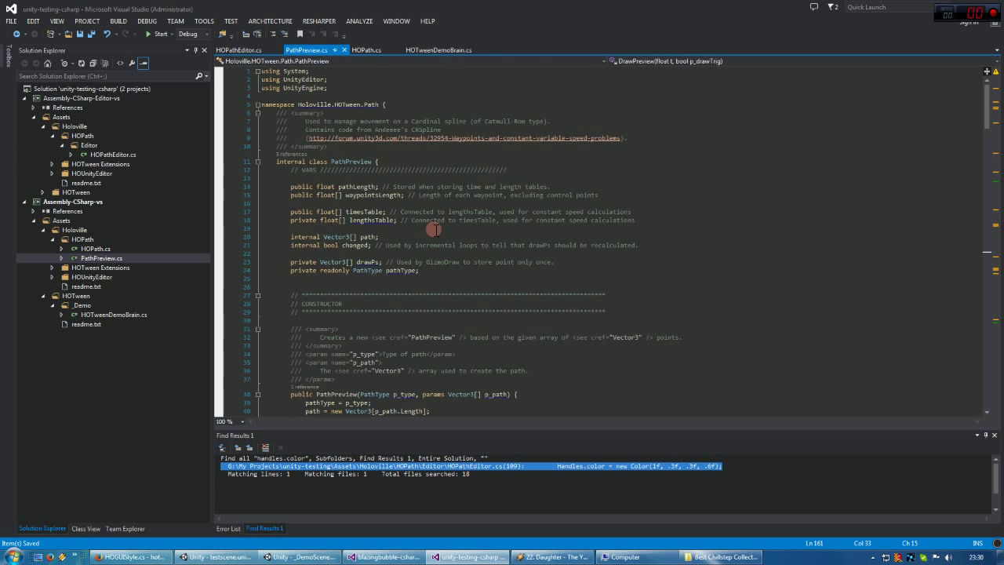
scroll(424, 225, down, 5)
scroll(424, 224, down, 14)
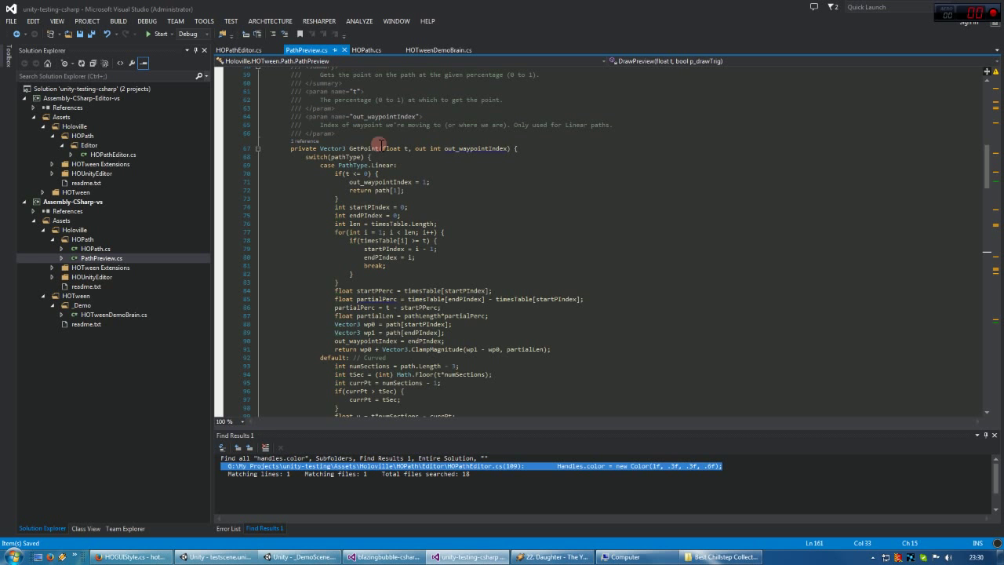
click(430, 52)
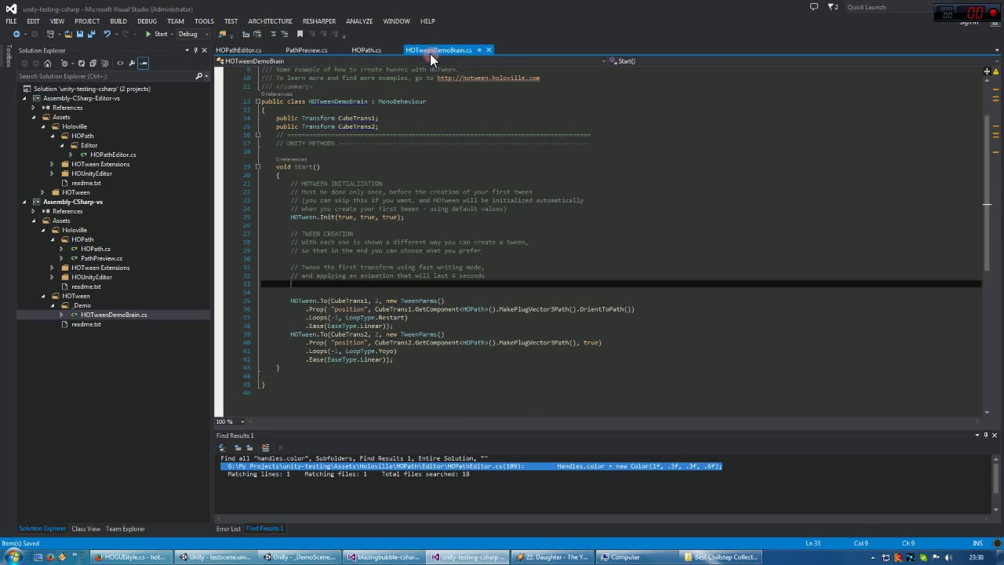
Step: View Cube 2's curved HOPath in Unity's Scene view, then return to HOPathEditor.cs
click(247, 50)
key(alt+Tab)
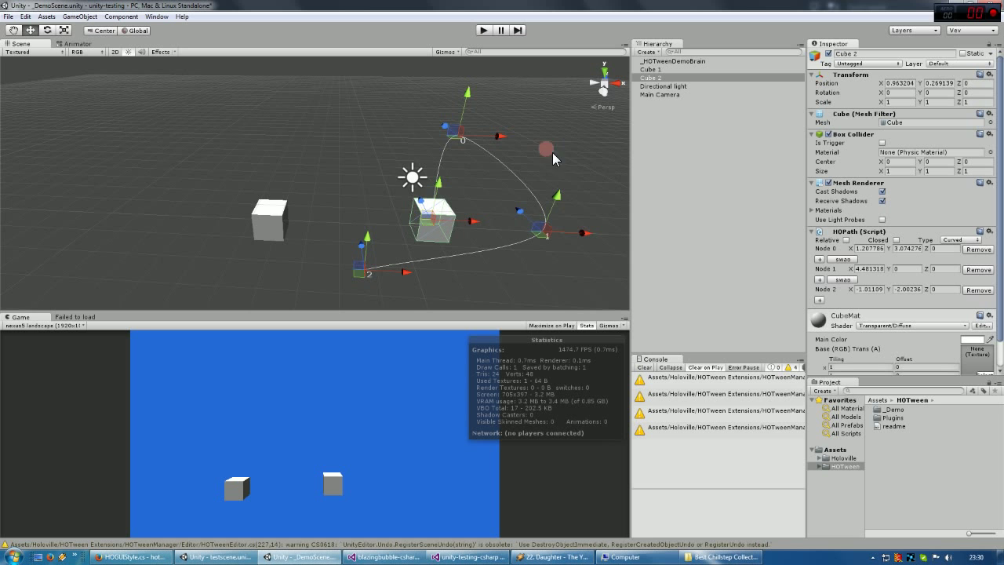
key(alt+Tab)
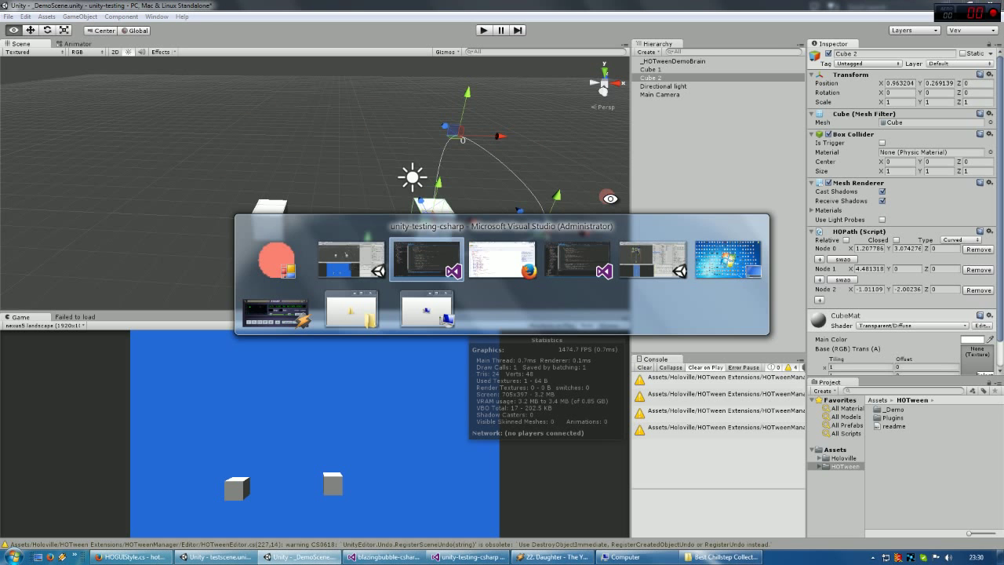